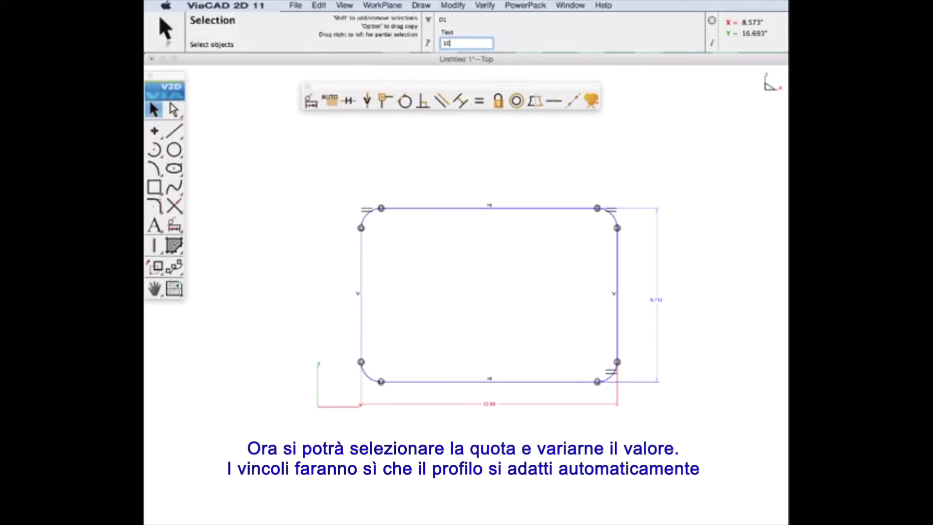
# - Set the rounded profile's vertical dimension to 5 inches
pyautogui.scroll(3, 471, 300)
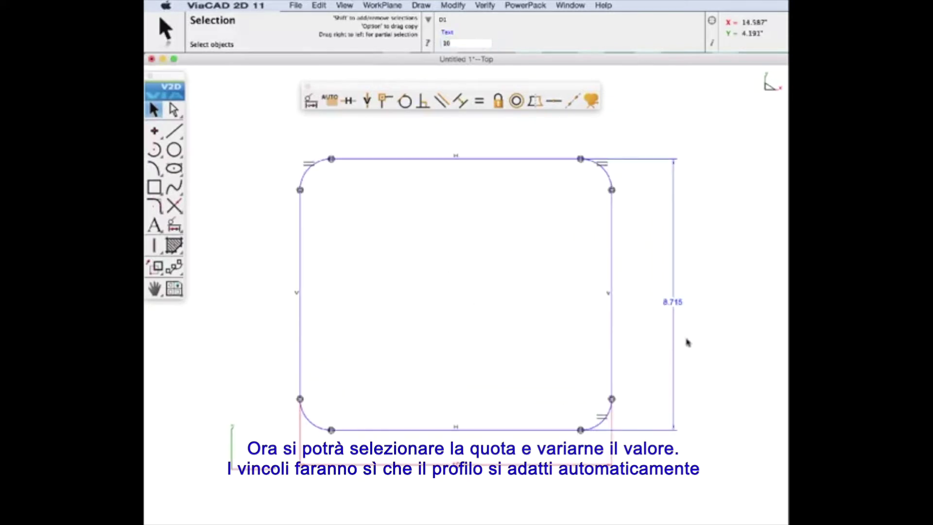
pyautogui.click(676, 305)
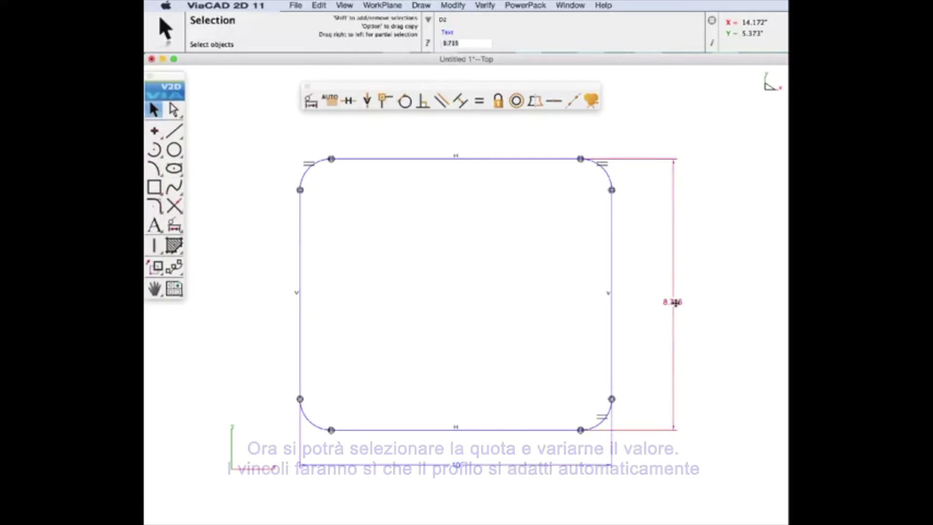
pyautogui.click(469, 44)
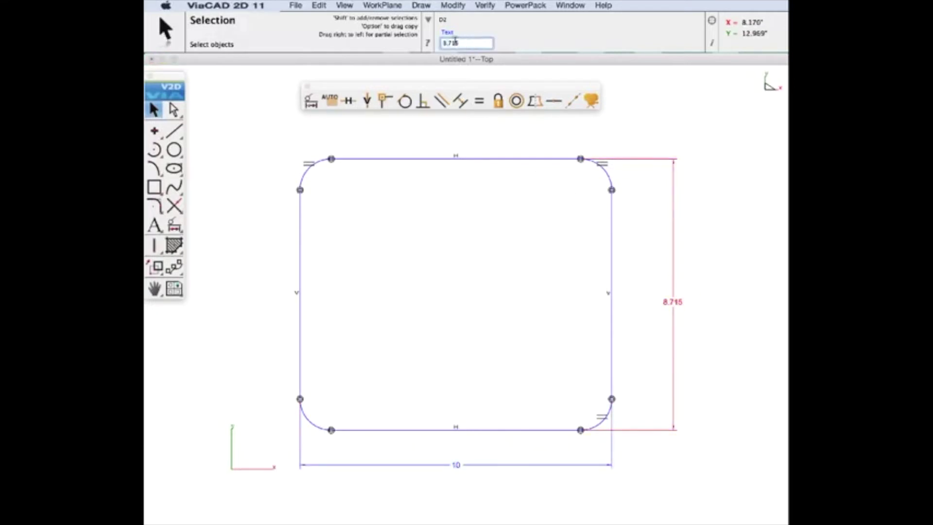
pyautogui.write('5')
pyautogui.press('Return')
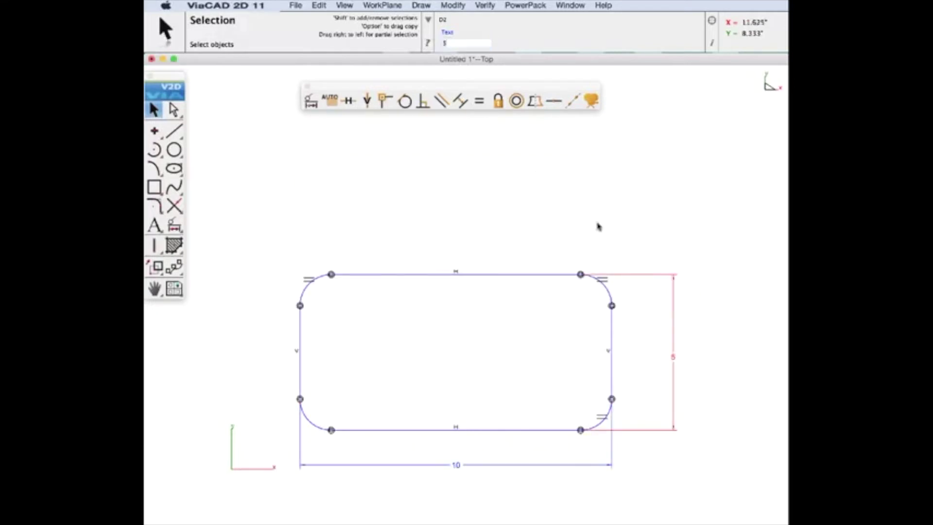
# - Draw a circle about 0.83 inches in diameter centred on the upper-left corner arc of the profile
pyautogui.scroll(-2, 519, 365)
pyautogui.scroll(2, 519, 356)
pyautogui.moveTo(514, 354); pyautogui.dragTo(537, 218, button='middle')
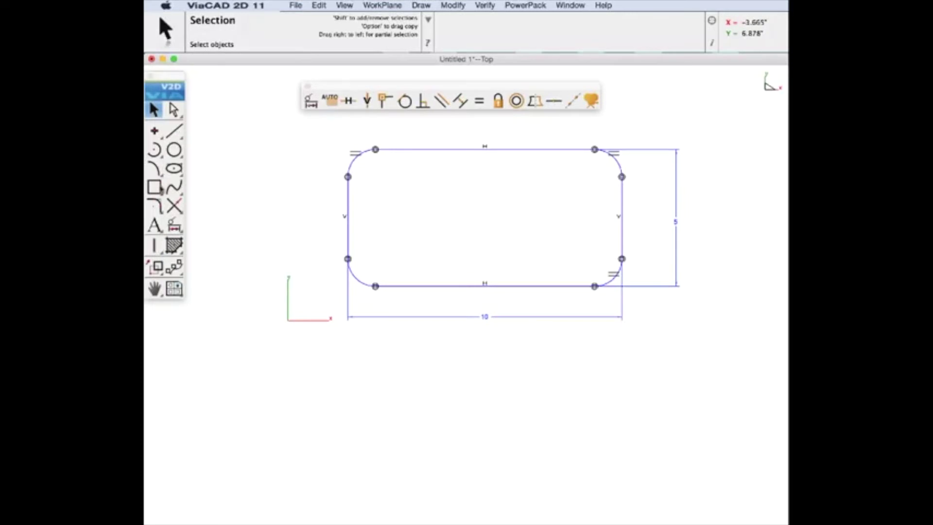
pyautogui.moveTo(174, 150); pyautogui.dragTo(211, 151)
pyautogui.click(375, 177)
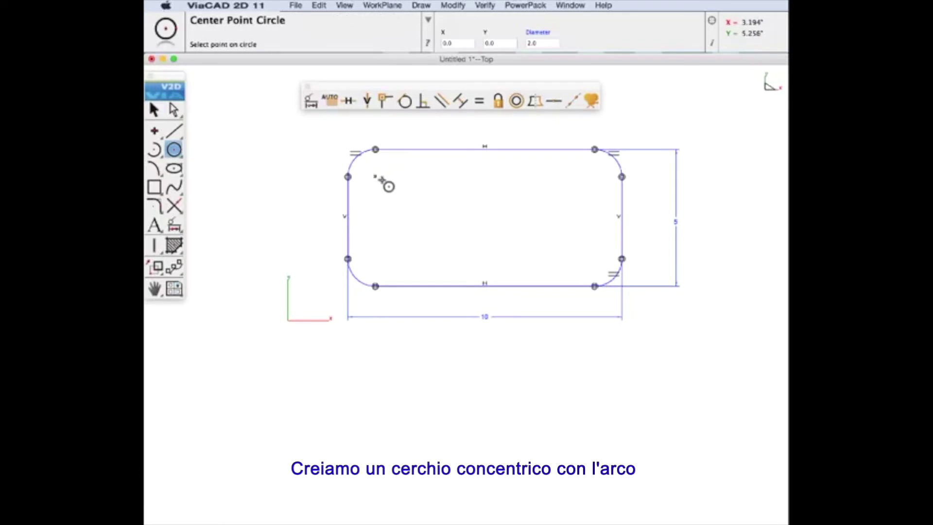
pyautogui.click(392, 189)
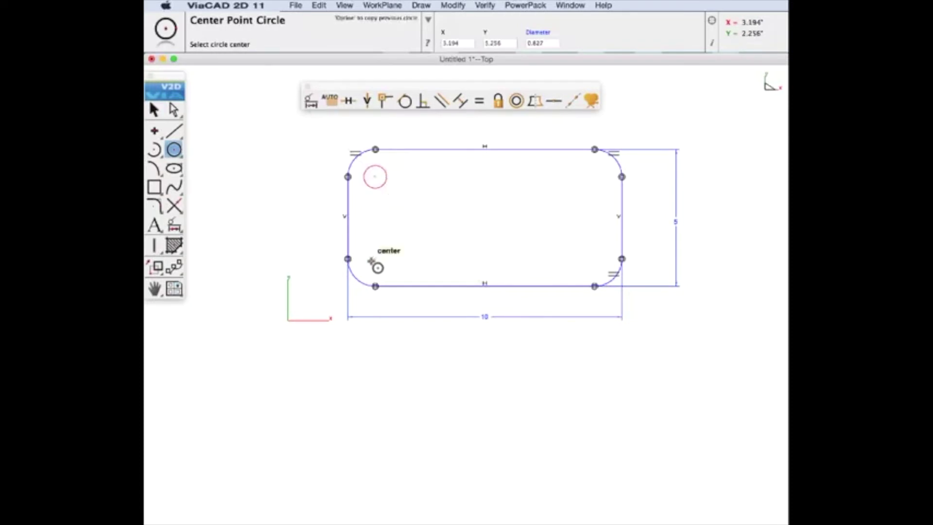
# - Copy the circle to the centres of the other three corner arcs
pyautogui.press('alt')
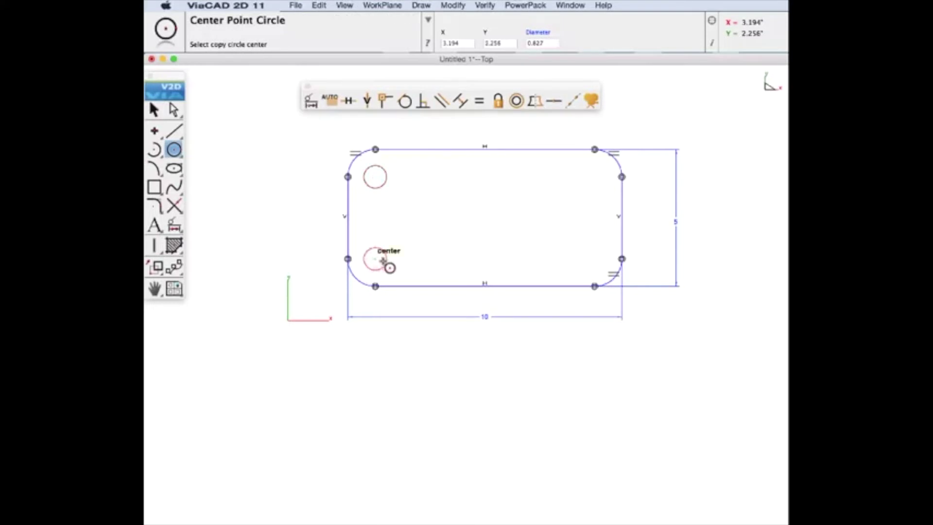
pyautogui.click(593, 259)
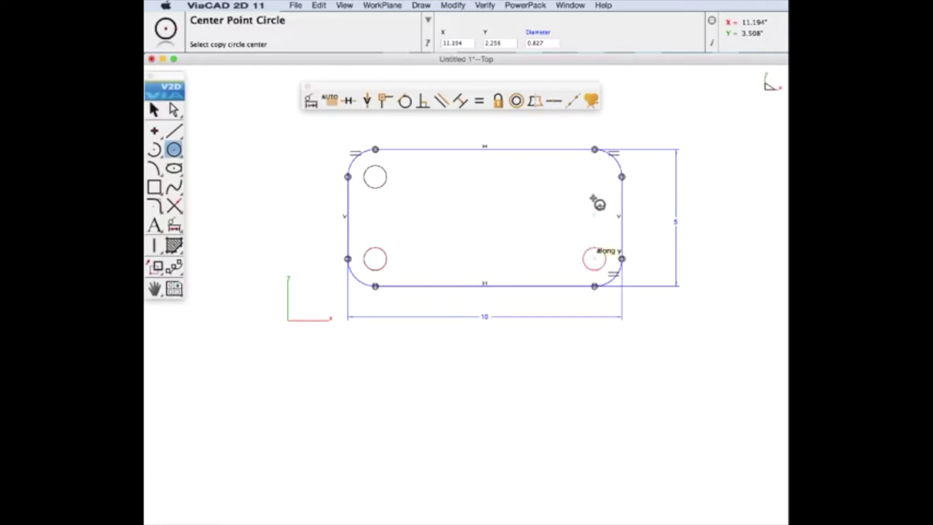
pyautogui.click(594, 176)
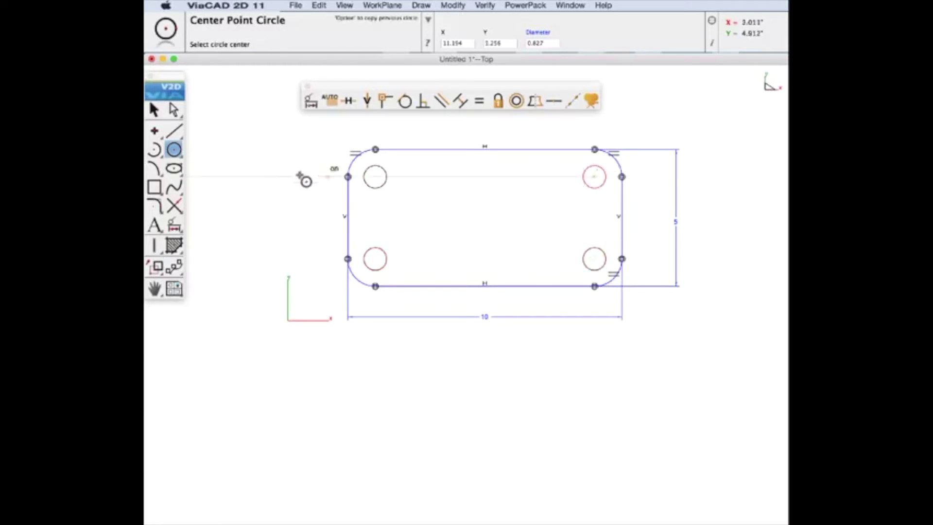
# - Apply a concentric constraint between each of the four circles and its corner arc
pyautogui.click(516, 101)
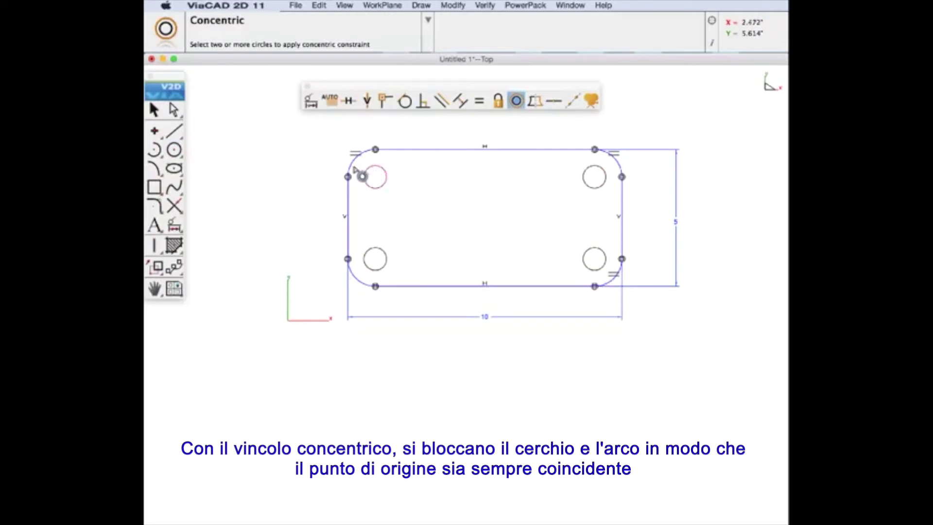
pyautogui.click(376, 177)
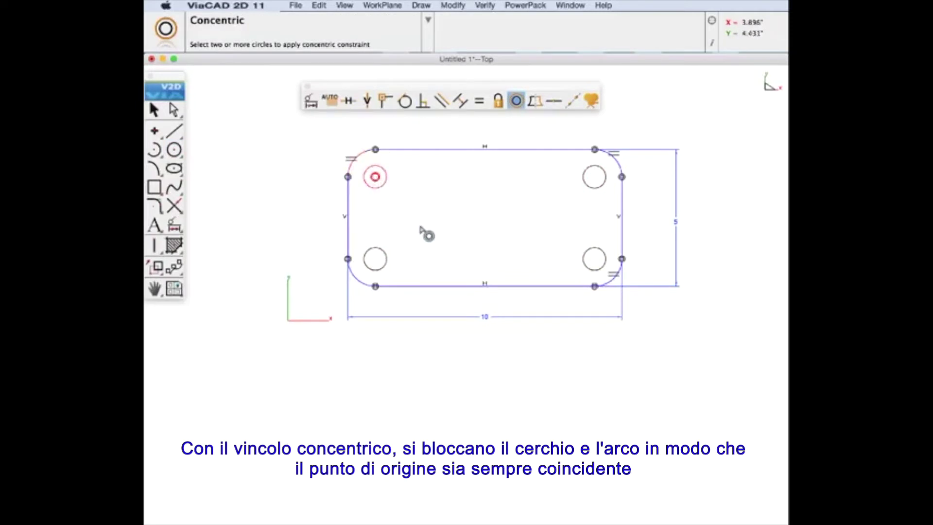
pyautogui.click(372, 270)
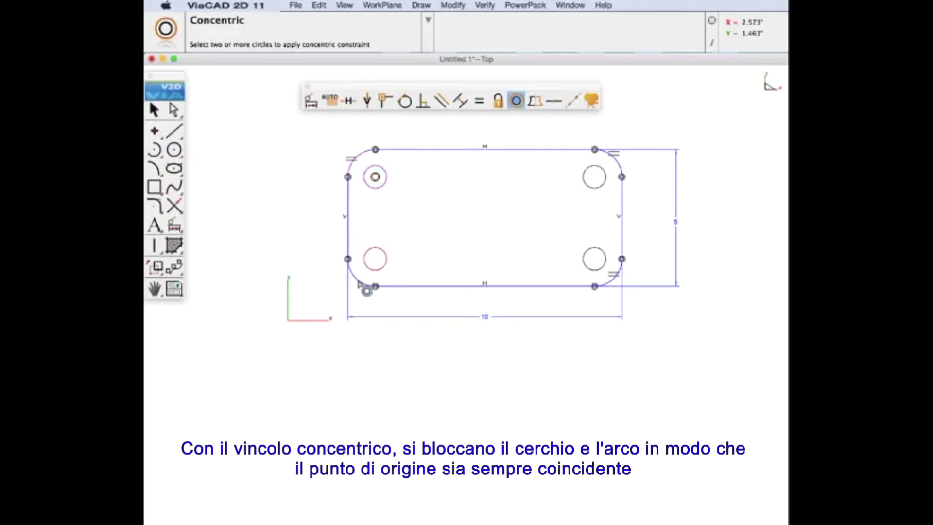
pyautogui.click(357, 282)
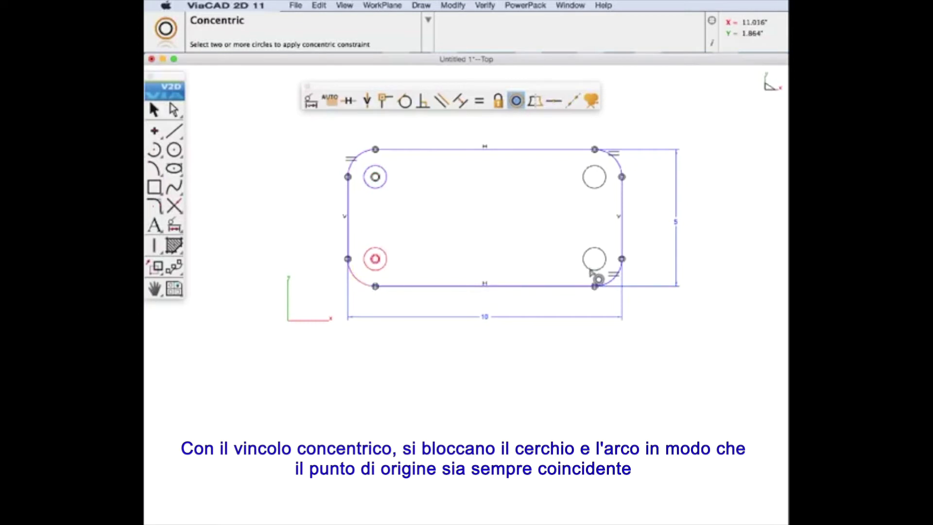
pyautogui.click(592, 270)
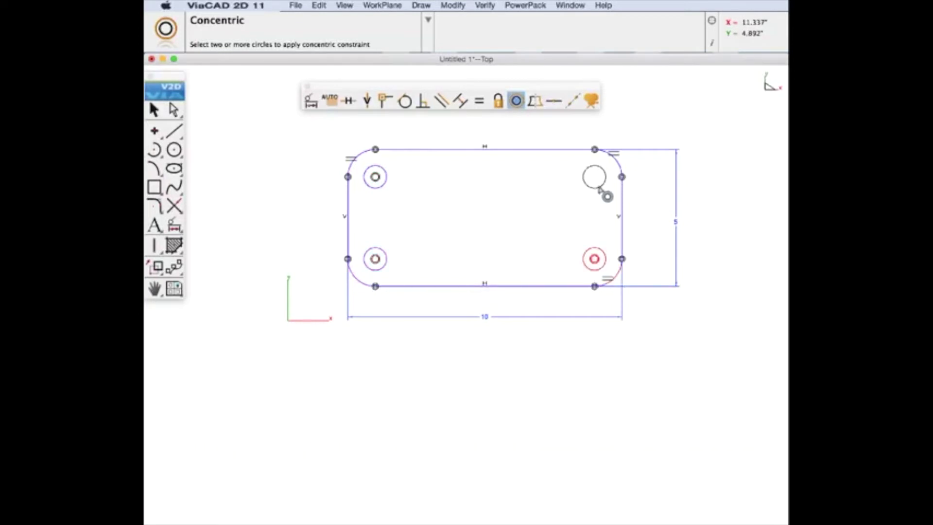
pyautogui.click(620, 171)
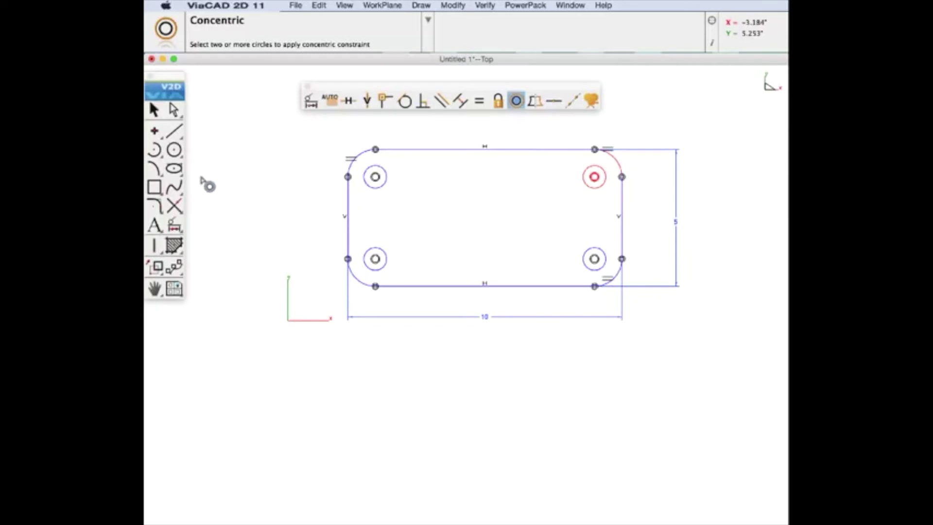
# - Set the profile's horizontal dimension to 8 inches
pyautogui.click(154, 110)
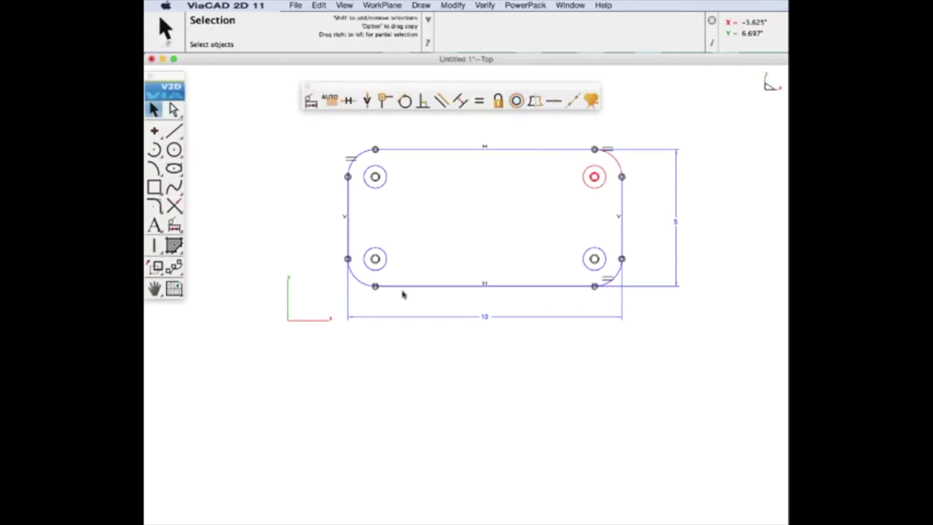
pyautogui.click(485, 317)
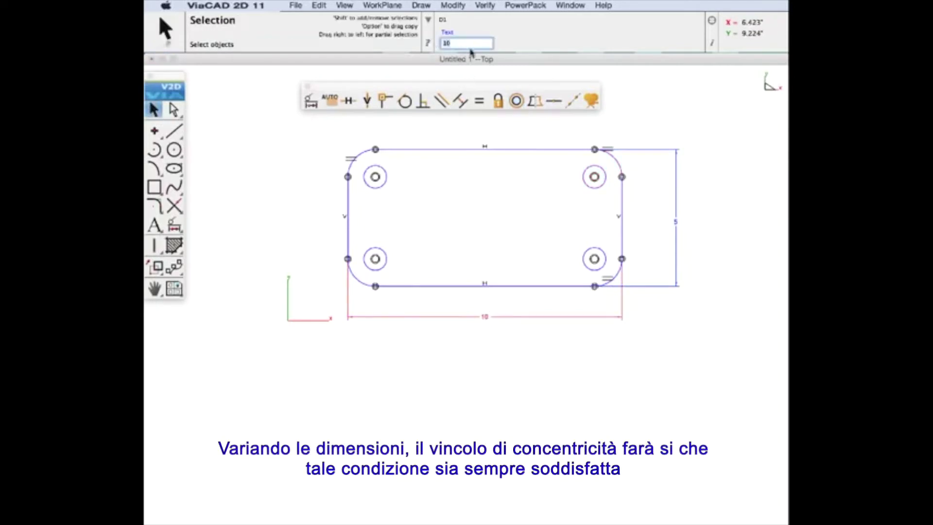
pyautogui.press('Return')
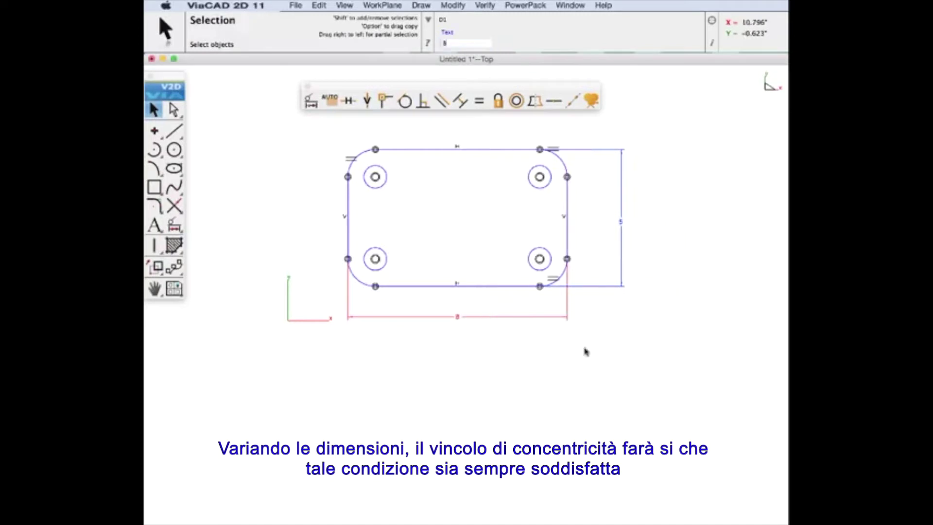
# - Draw two crossing diagonal rectangles inside the profile, about 6.3 by 1.4 inches and 2.0 by 3.6 inches
pyautogui.scroll(2, 503, 243)
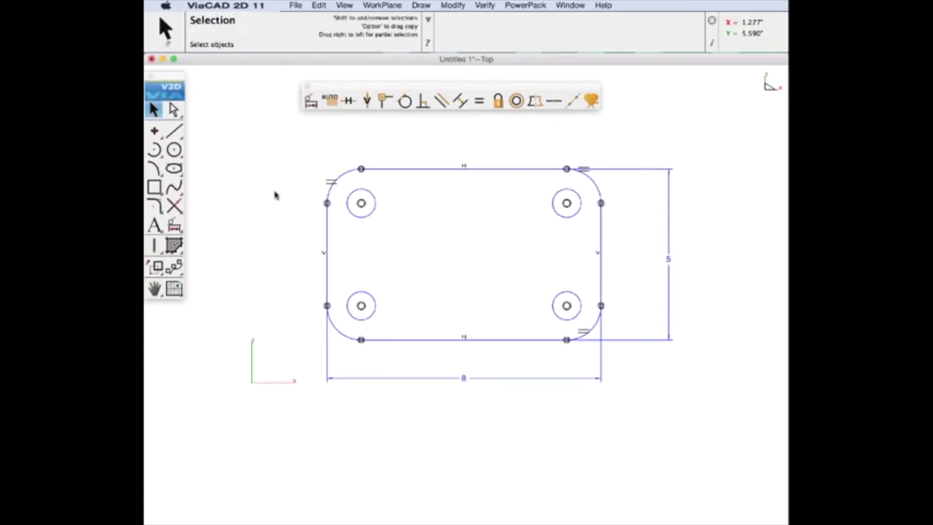
pyautogui.click(158, 191)
pyautogui.click(353, 229)
pyautogui.click(569, 277)
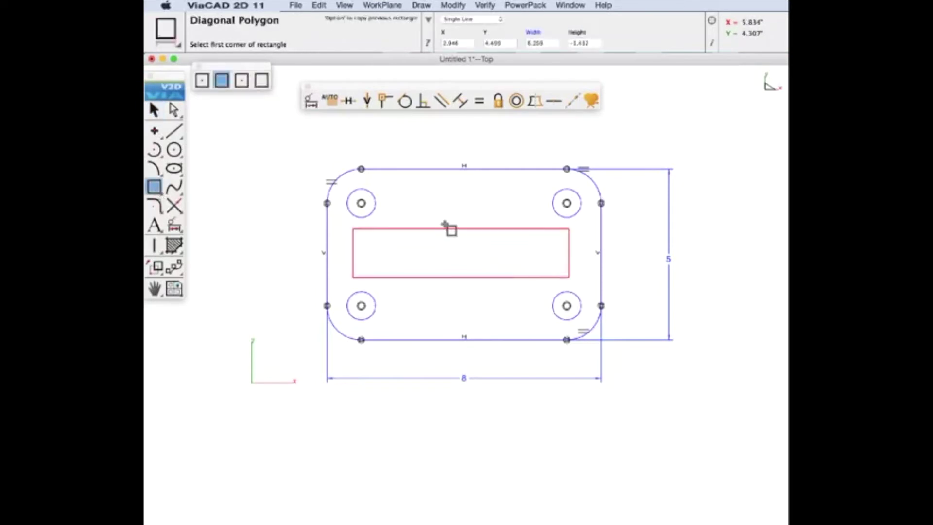
pyautogui.click(504, 318)
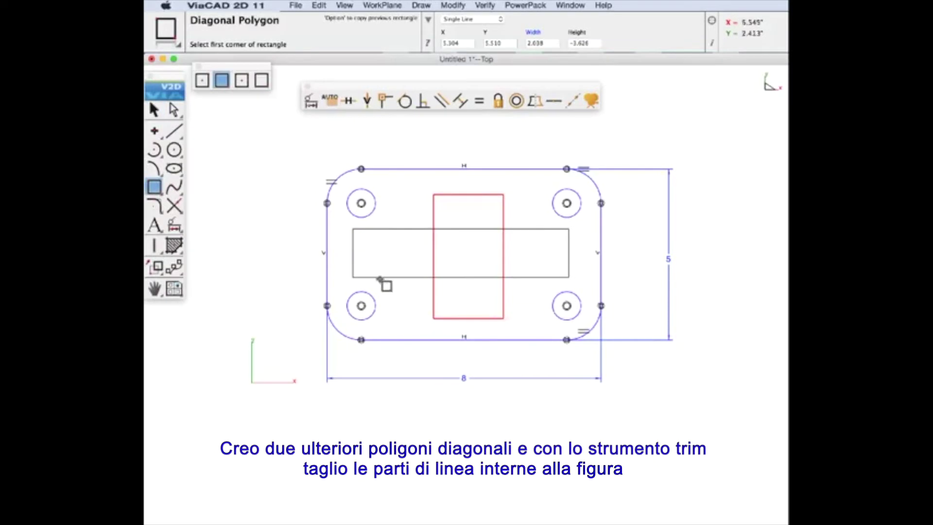
# - Trim the line segments inside the overlap of the two rectangles to leave a single cross outline
pyautogui.click(153, 110)
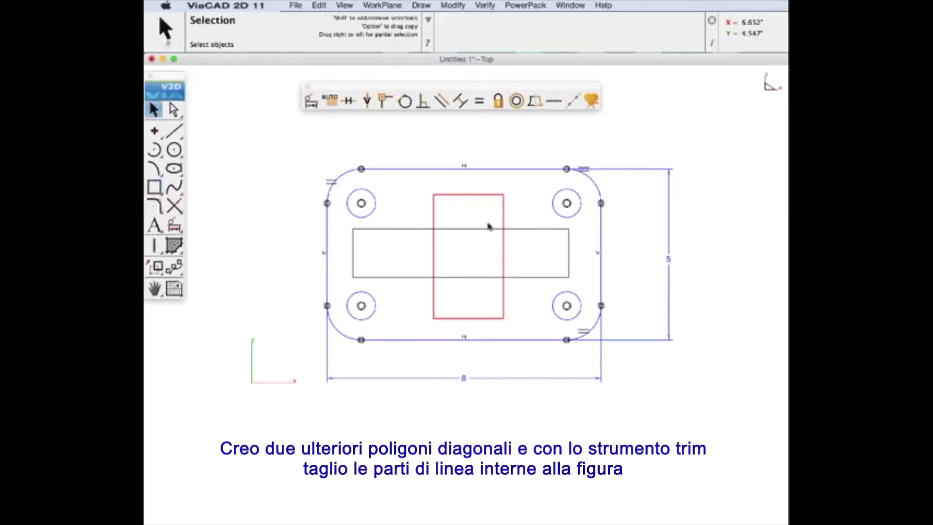
pyautogui.click(519, 209)
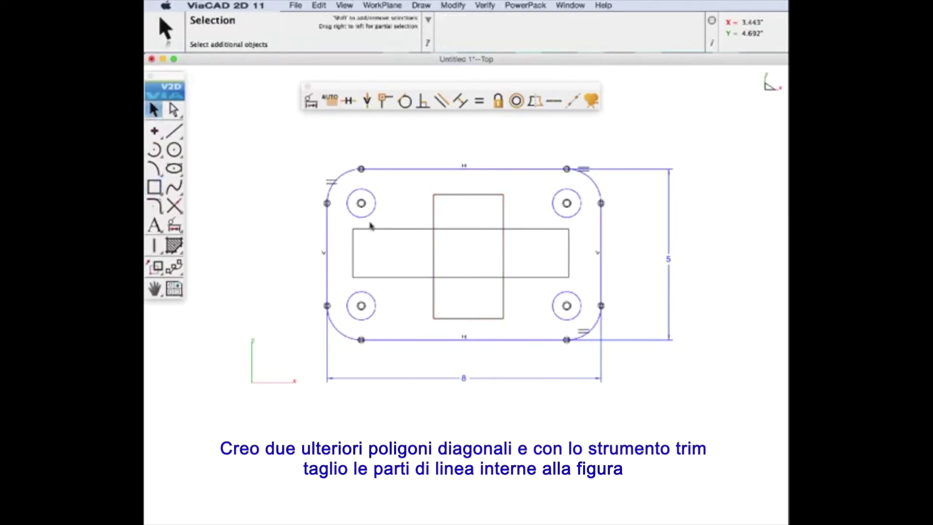
pyautogui.moveTo(422, 214); pyautogui.dragTo(527, 297)
pyautogui.moveTo(519, 223); pyautogui.dragTo(418, 297)
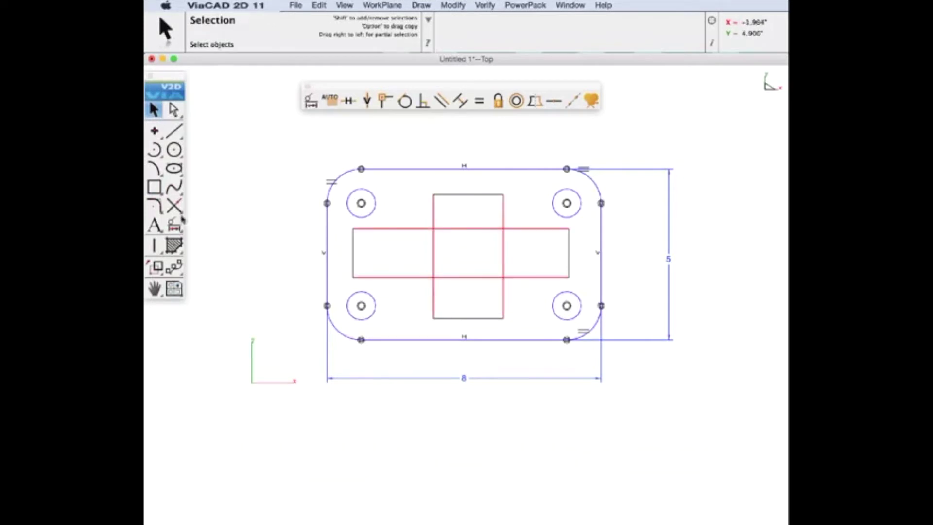
pyautogui.click(174, 206)
pyautogui.click(457, 228)
pyautogui.click(435, 256)
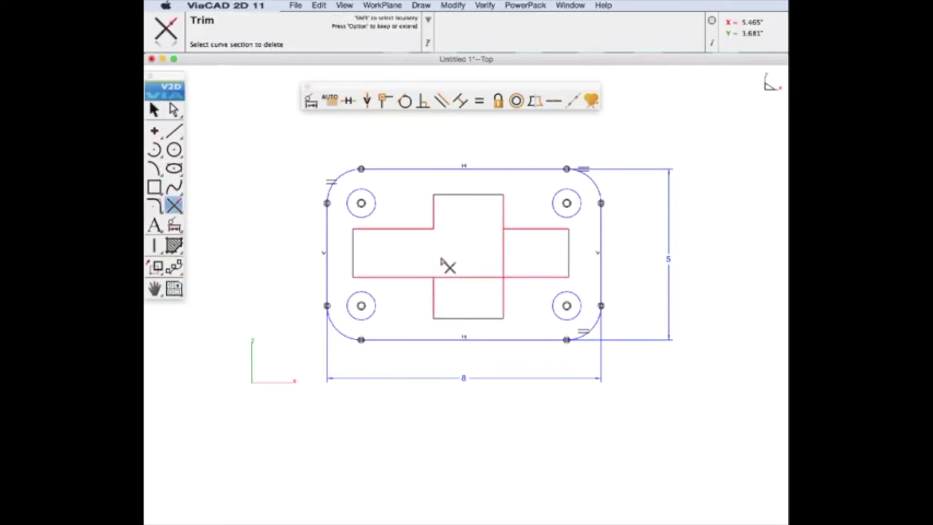
pyautogui.click(505, 254)
pyautogui.click(476, 277)
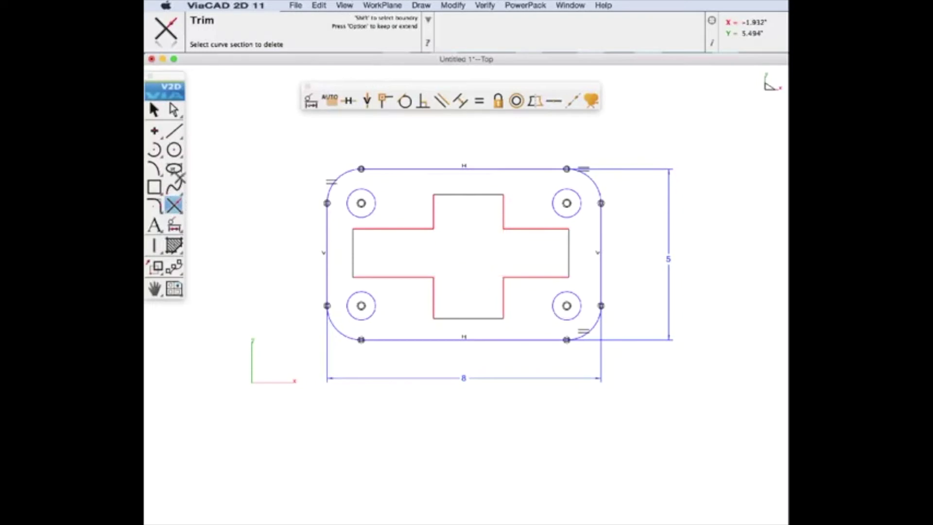
# - Fillet the four inner corners of the cross outline with a 0.5 inch radius
pyautogui.click(154, 169)
pyautogui.click(156, 204)
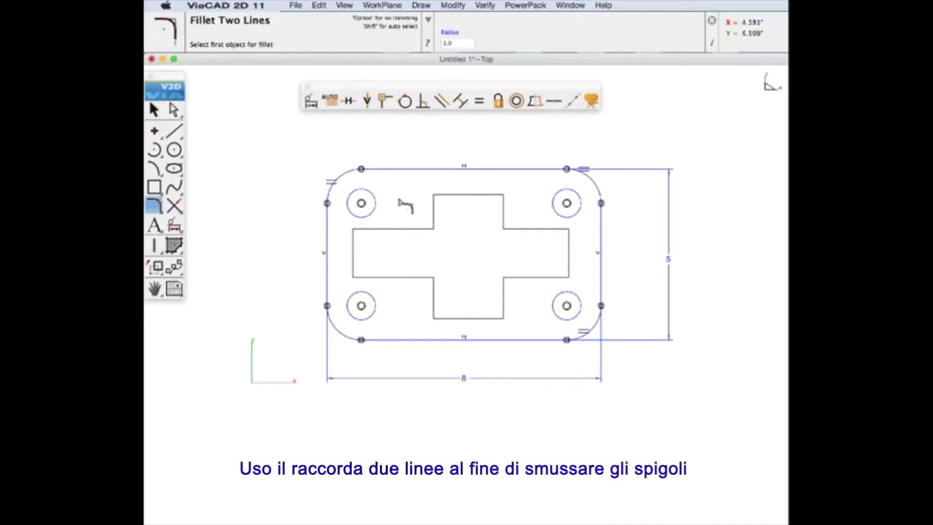
pyautogui.click(446, 40)
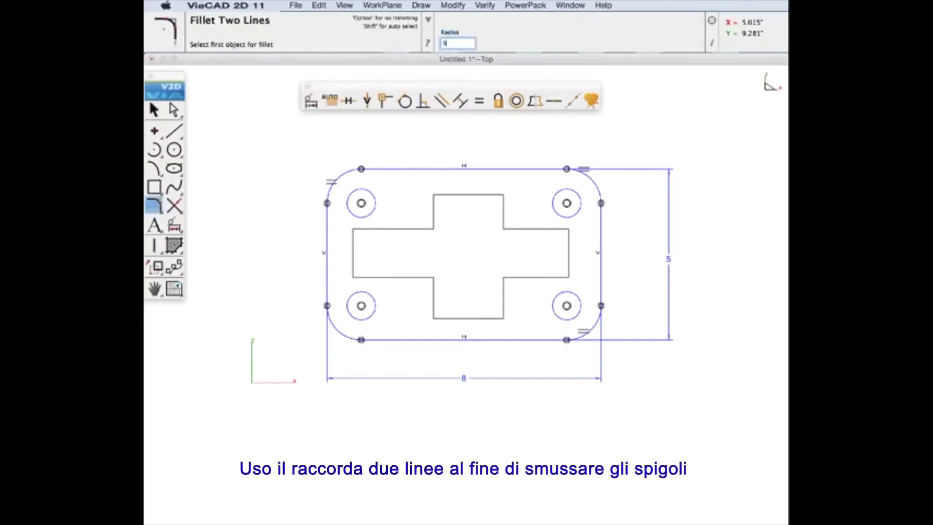
pyautogui.write('0.5')
pyautogui.press('Return')
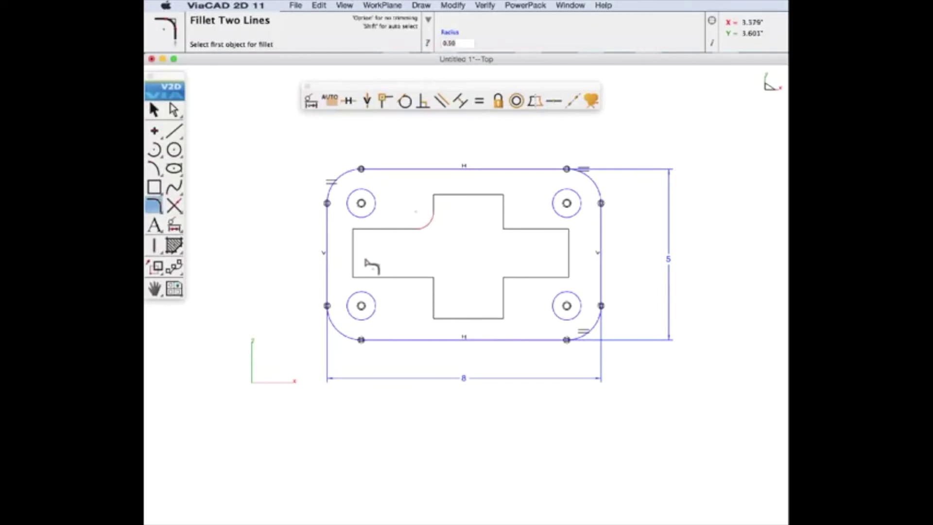
pyautogui.click(367, 274)
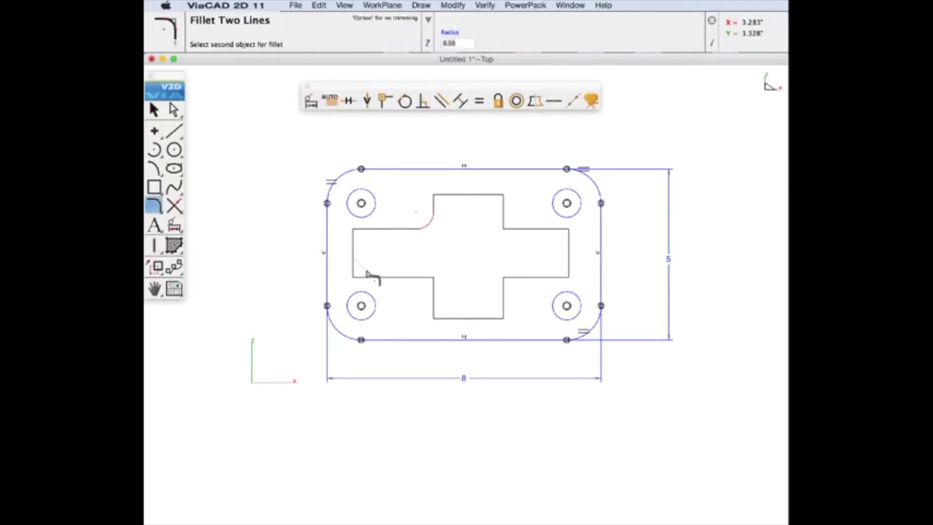
pyautogui.click(333, 249)
pyautogui.click(432, 285)
pyautogui.click(504, 300)
pyautogui.click(527, 276)
pyautogui.click(530, 229)
pyautogui.click(504, 211)
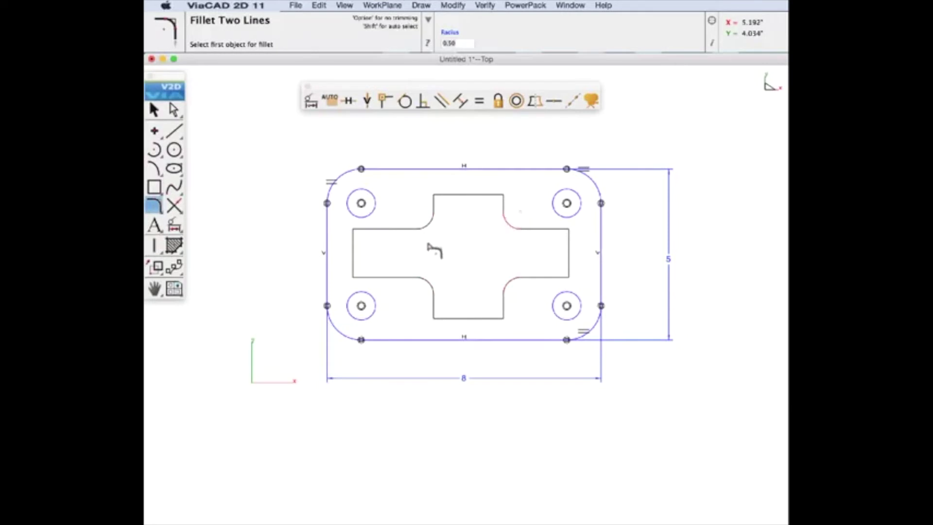
# - Apply automatic constraints to the complete cross outline, using chain selection from its top line
pyautogui.click(330, 100)
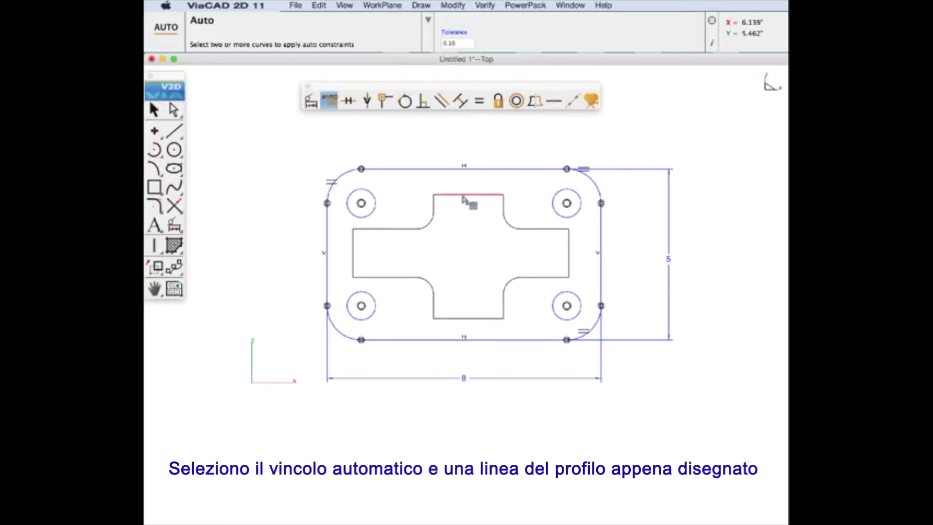
pyautogui.click(318, 6)
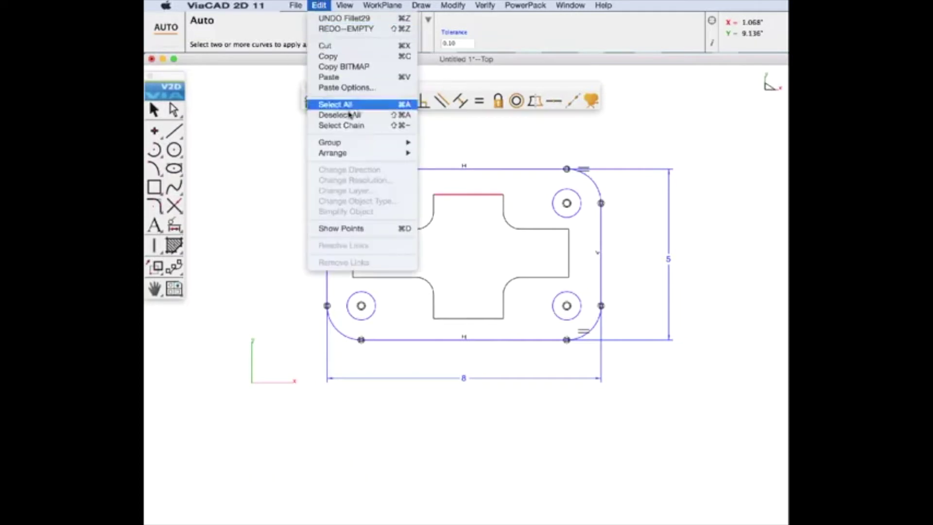
pyautogui.click(350, 126)
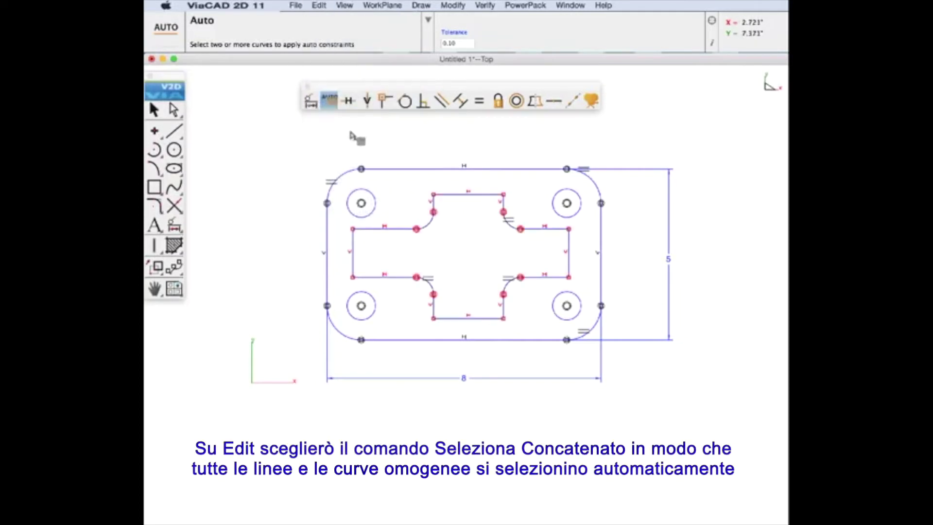
# - Add an offset constraint between the plate's top edge and the cutout's top line, with a distance of 0.5 inch
pyautogui.click(449, 280)
pyautogui.scroll(2, 430, 267)
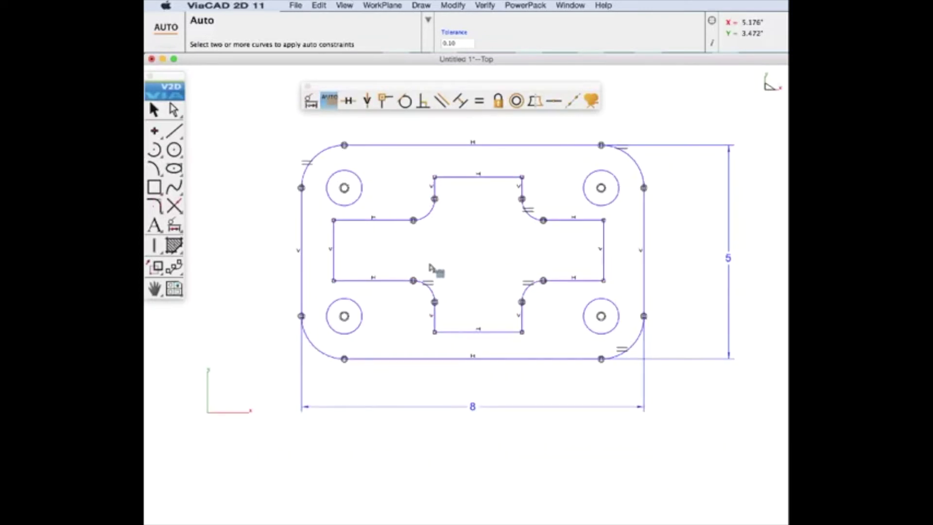
pyautogui.click(460, 100)
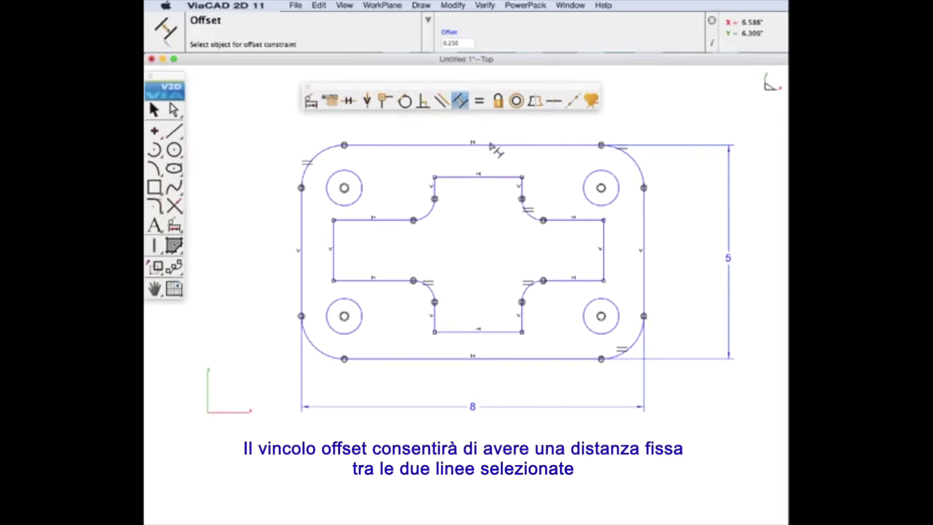
pyautogui.click(495, 146)
pyautogui.click(499, 180)
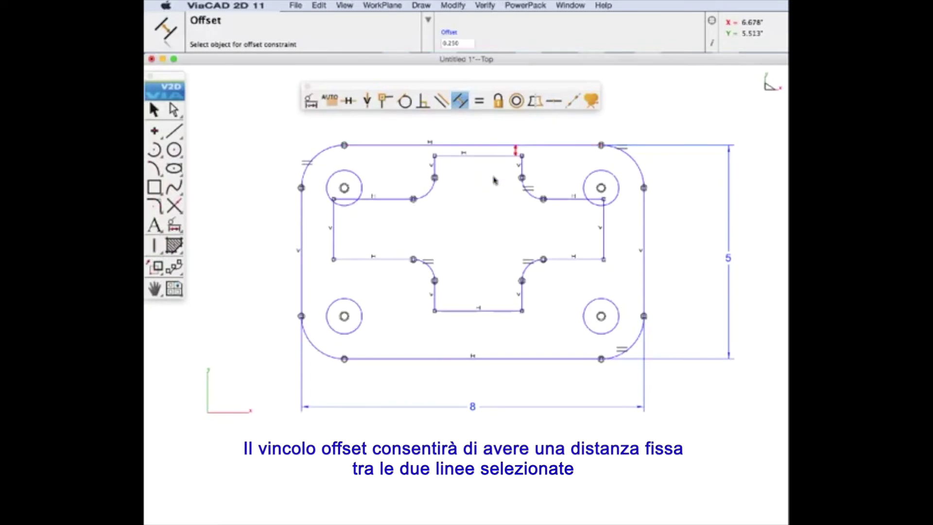
pyautogui.click(458, 43)
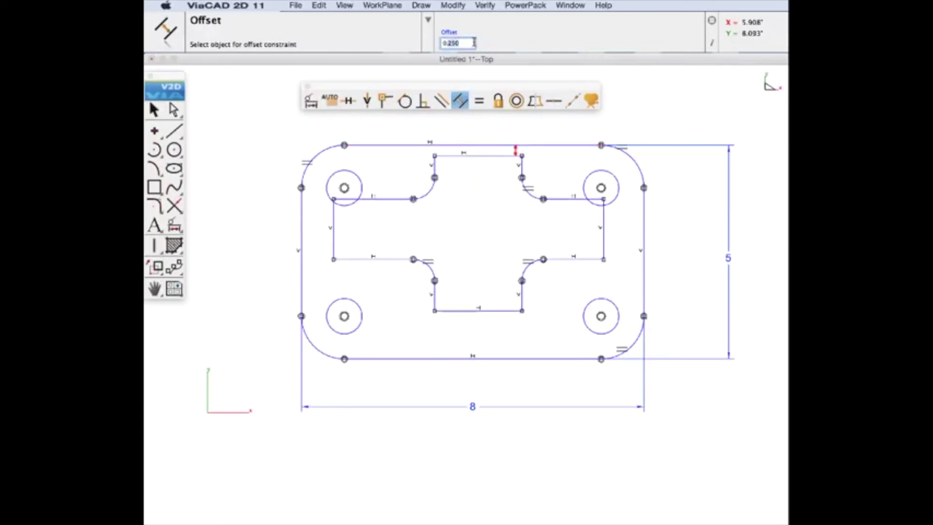
pyautogui.press('BackSpace')
pyautogui.write('5')
pyautogui.press('Return')
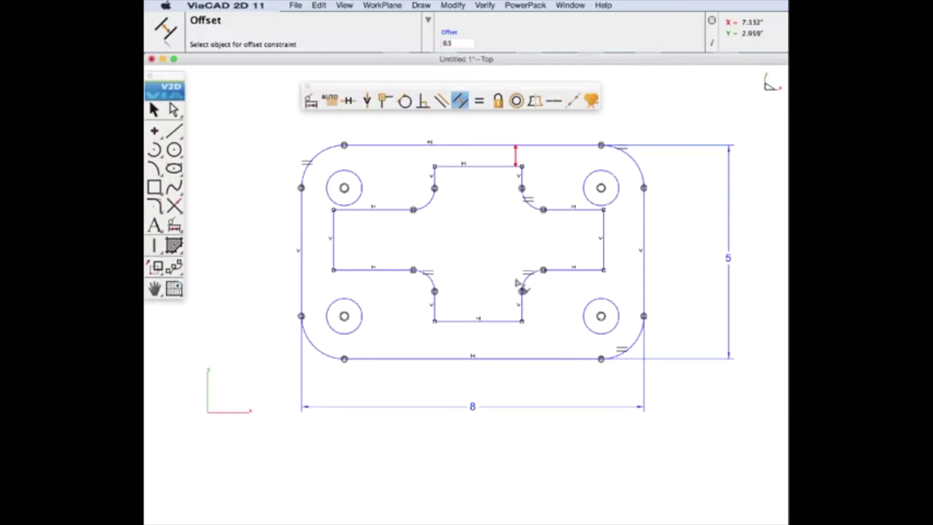
# - Change the offset constraint at the top of the cutout to 0.75 inch
pyautogui.click(155, 110)
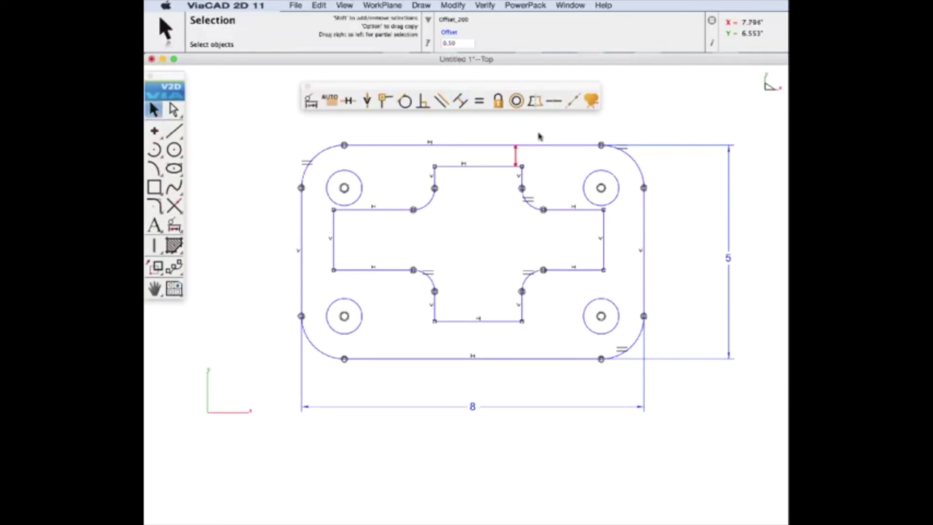
pyautogui.click(517, 159)
pyautogui.click(448, 44)
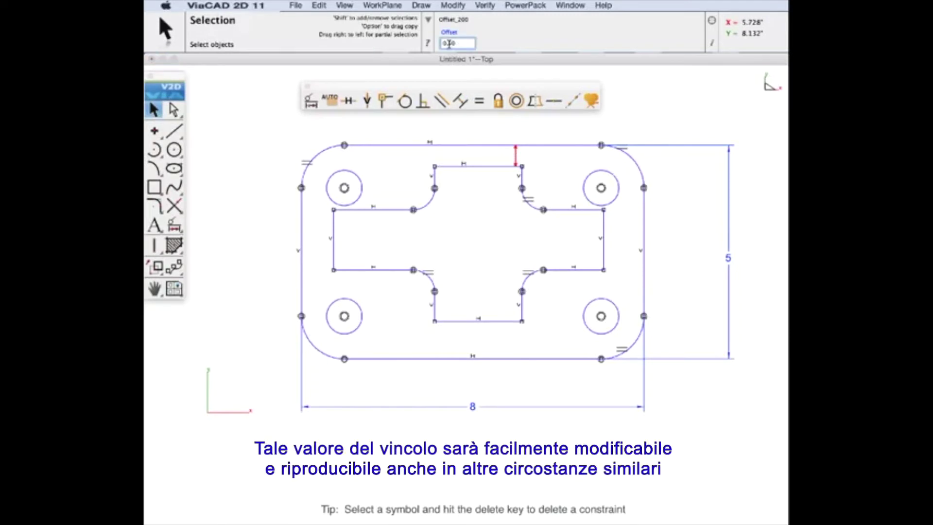
pyautogui.press('Return')
pyautogui.click(505, 131)
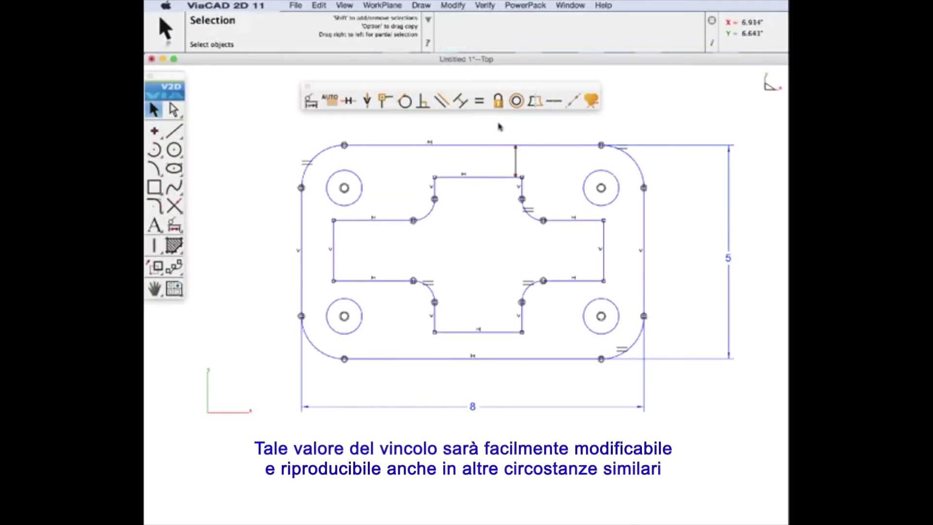
# - Add 0.75 inch offset constraints from the cutout's bottom, right and left lines to the matching outer plate edges
pyautogui.click(460, 100)
pyautogui.click(500, 332)
pyautogui.click(498, 358)
pyautogui.click(604, 262)
pyautogui.click(642, 266)
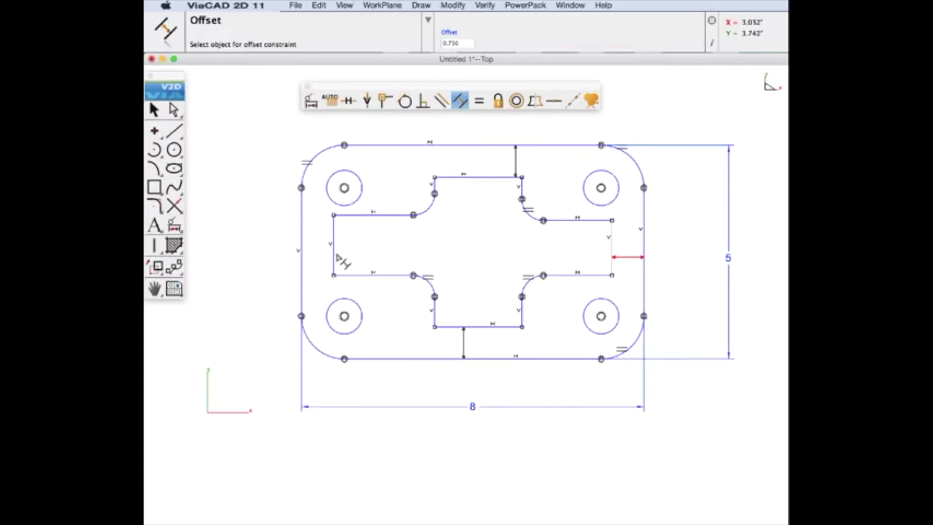
pyautogui.click(334, 258)
pyautogui.click(302, 267)
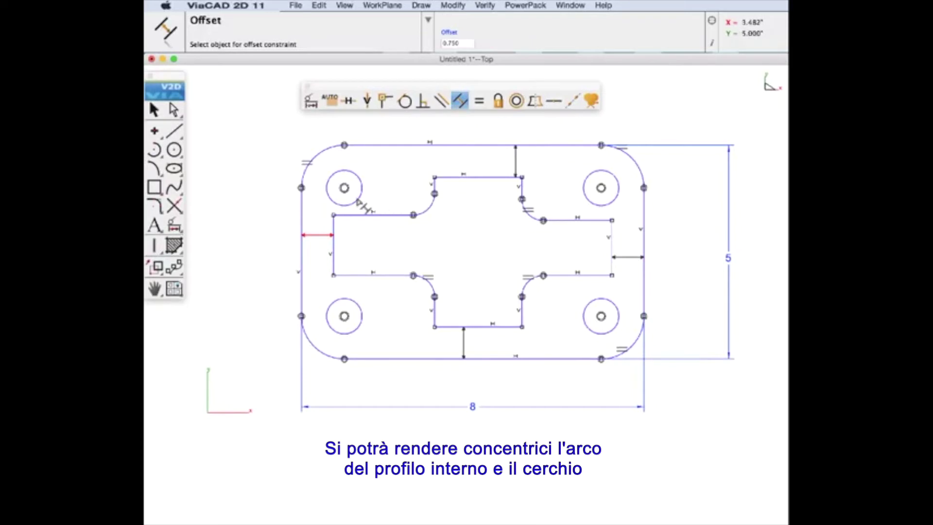
# - Make each of the cutout's four fillet arcs concentric with the hole in its nearest plate corner
pyautogui.click(517, 102)
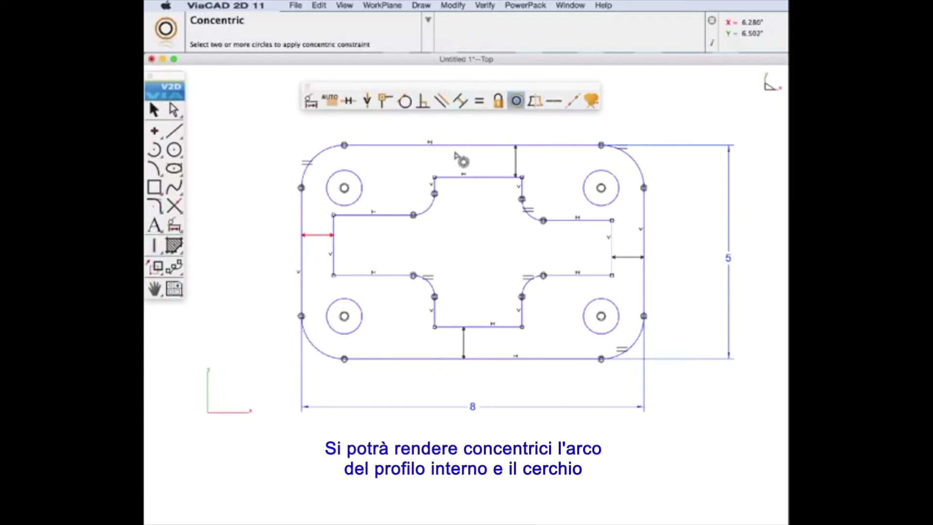
pyautogui.click(428, 213)
pyautogui.click(354, 203)
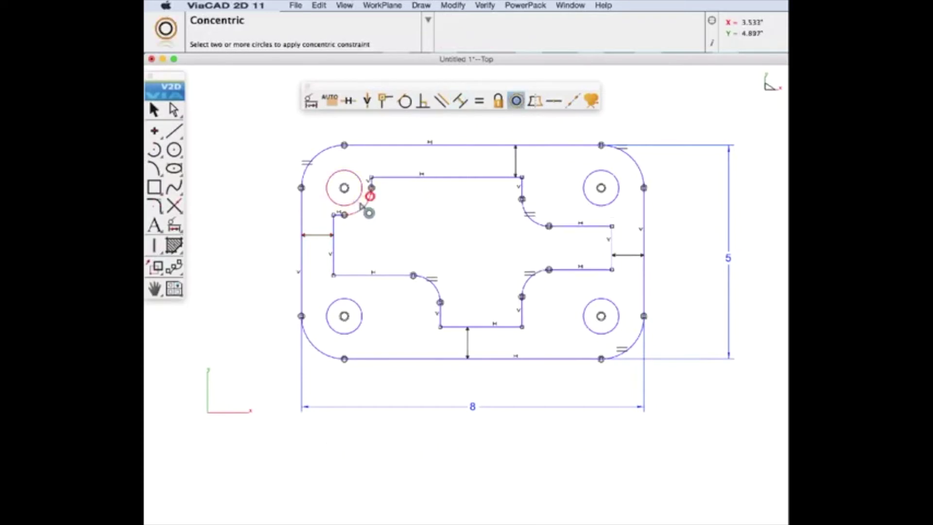
pyautogui.click(435, 293)
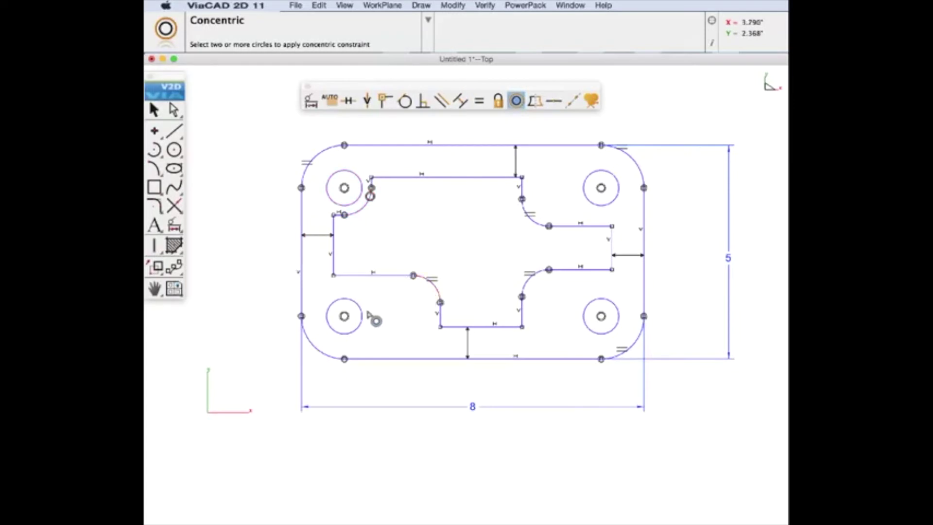
pyautogui.click(361, 311)
pyautogui.click(526, 280)
pyautogui.click(585, 307)
pyautogui.click(539, 232)
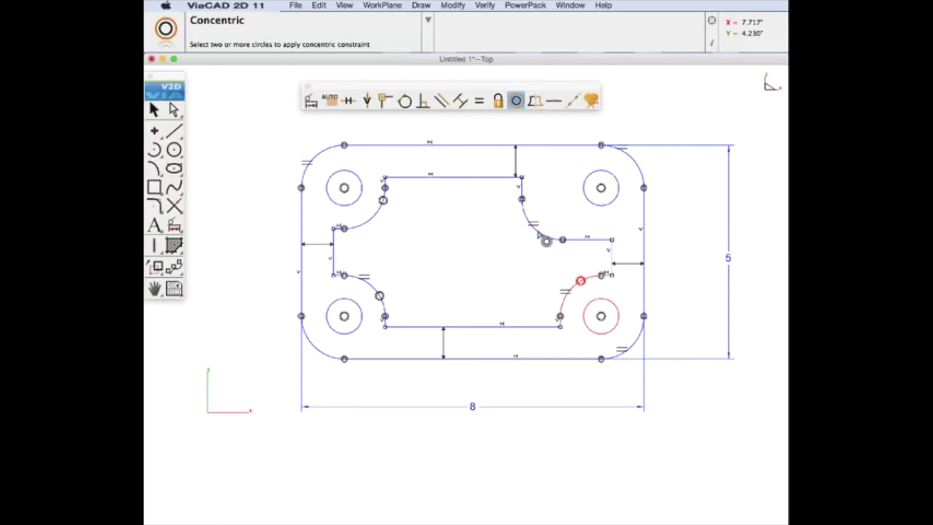
pyautogui.click(587, 199)
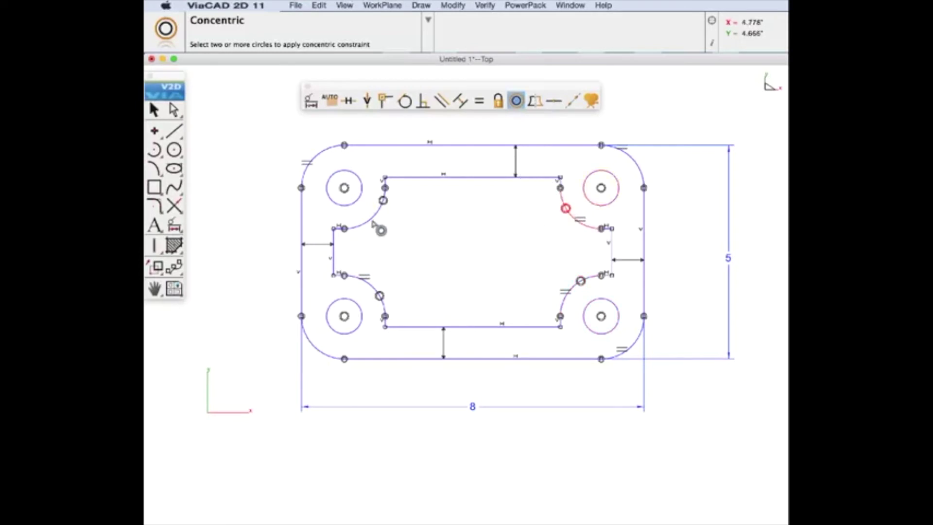
# - Set the plate's vertical dimension to 6 inches
pyautogui.click(156, 112)
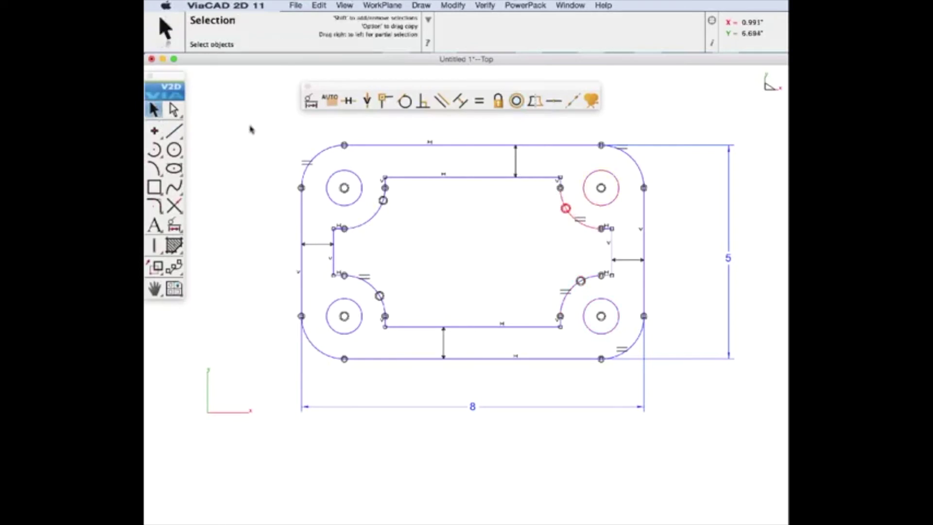
pyautogui.click(731, 258)
pyautogui.click(468, 44)
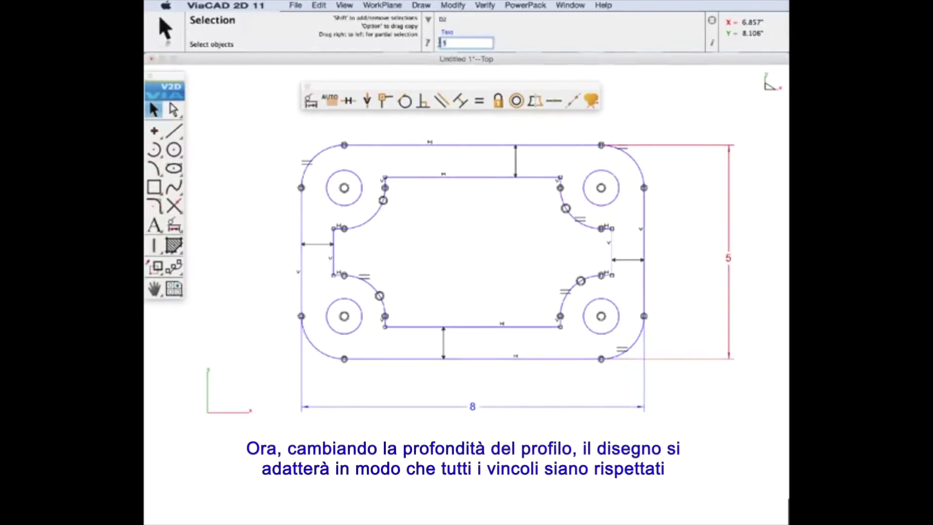
pyautogui.write('6')
pyautogui.press('Return')
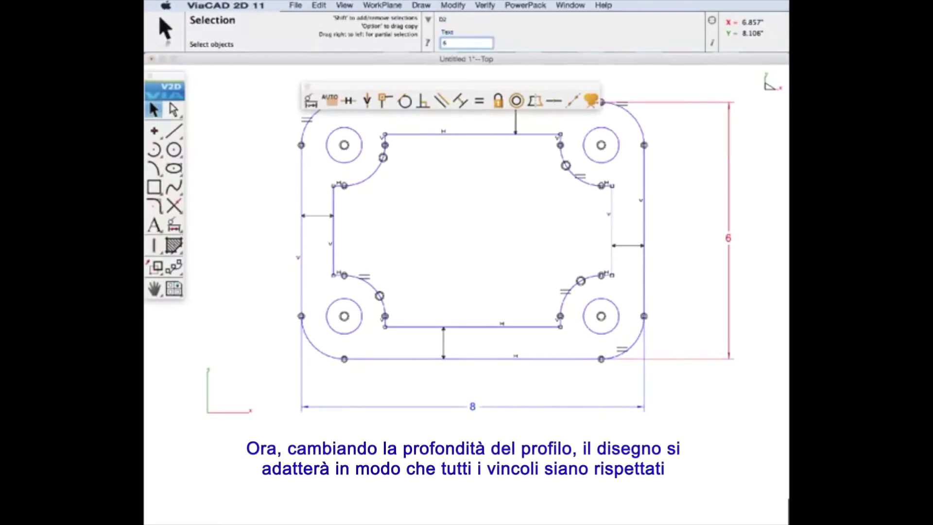
pyautogui.scroll(-2, 534, 234)
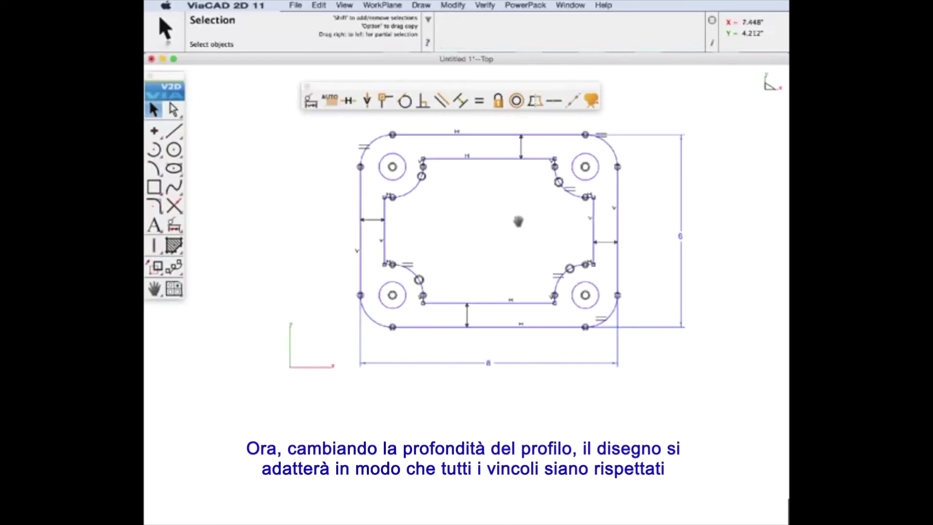
pyautogui.moveTo(513, 221); pyautogui.dragTo(506, 266, button='middle')
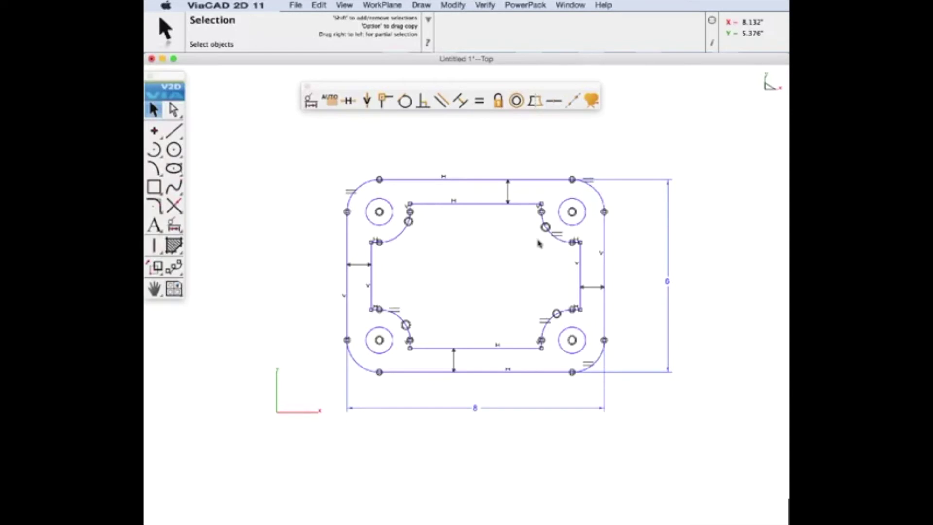
# - Hide all constraint symbols in the drawing, keeping the curves and dimensions displayed
pyautogui.rightClick(263, 143)
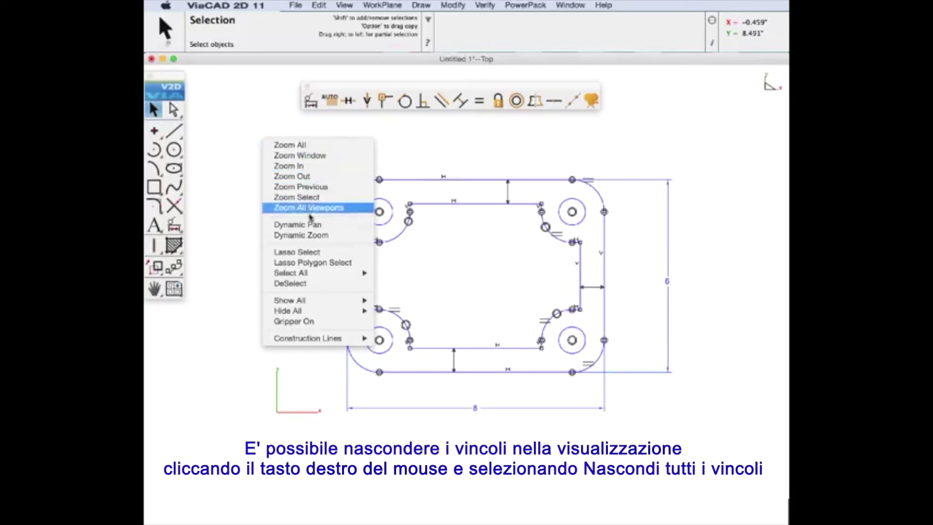
pyautogui.moveTo(290, 311)
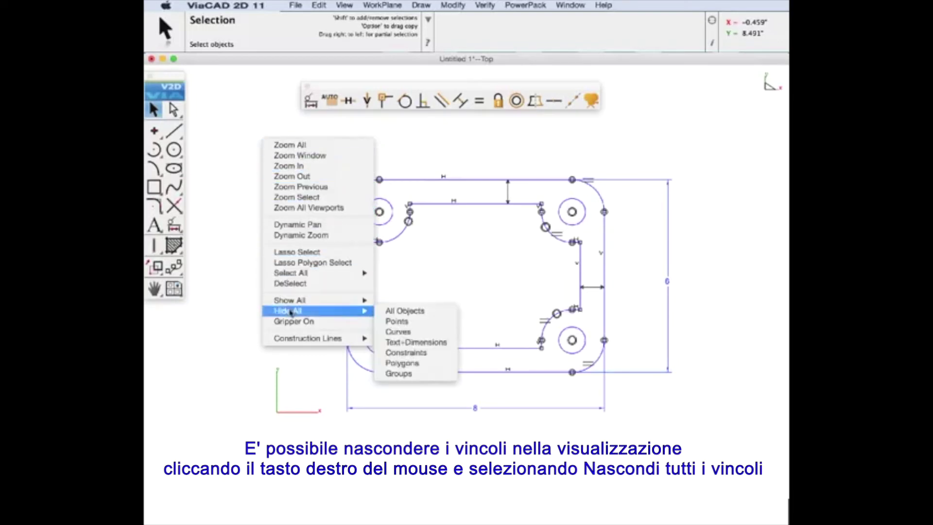
pyautogui.click(397, 352)
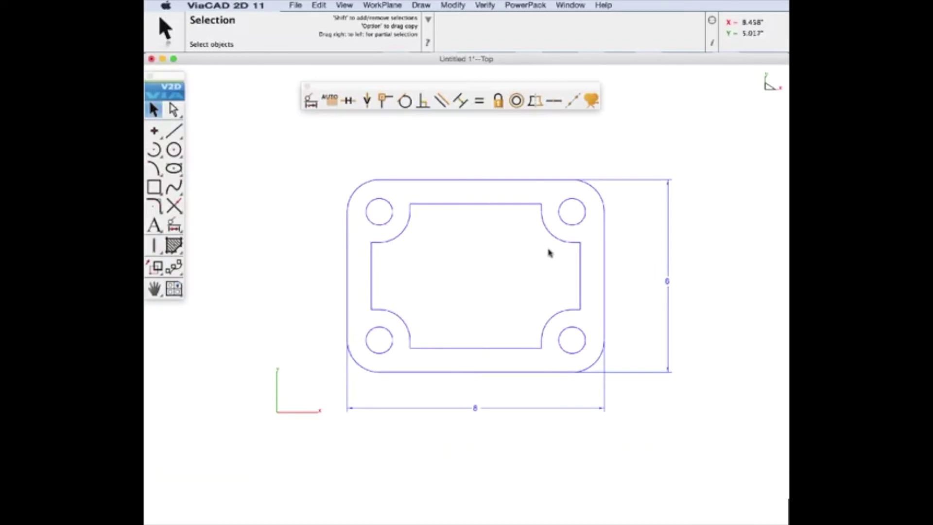
pyautogui.scroll(-1, 549, 252)
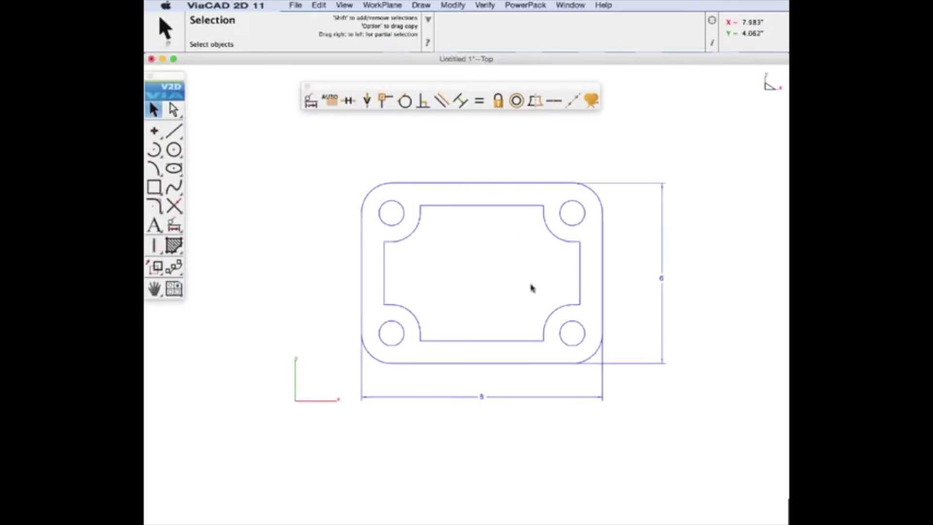
pyautogui.moveTo(522, 287); pyautogui.dragTo(504, 244, button='middle')
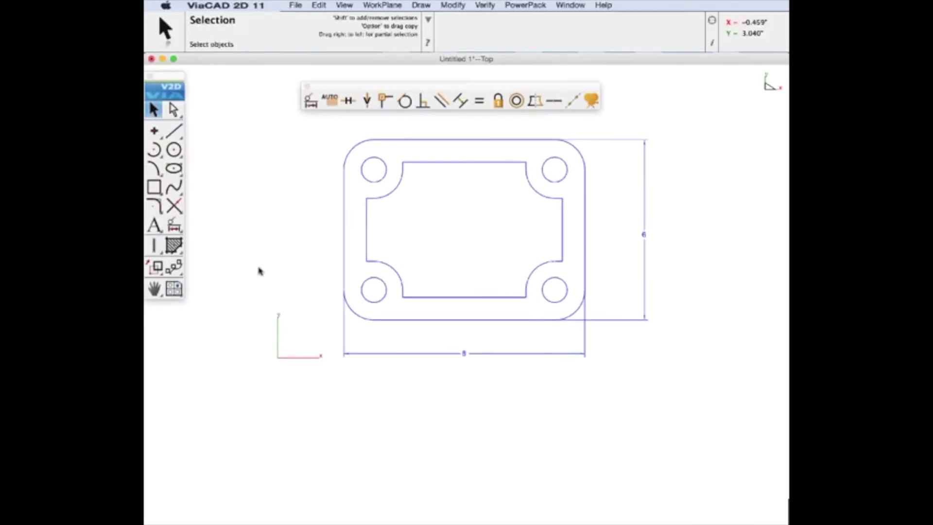
# - Hatch the plate area between the outer profile, cutout and holes, with 0.10 spacing and a 45 degree angle
pyautogui.click(174, 245)
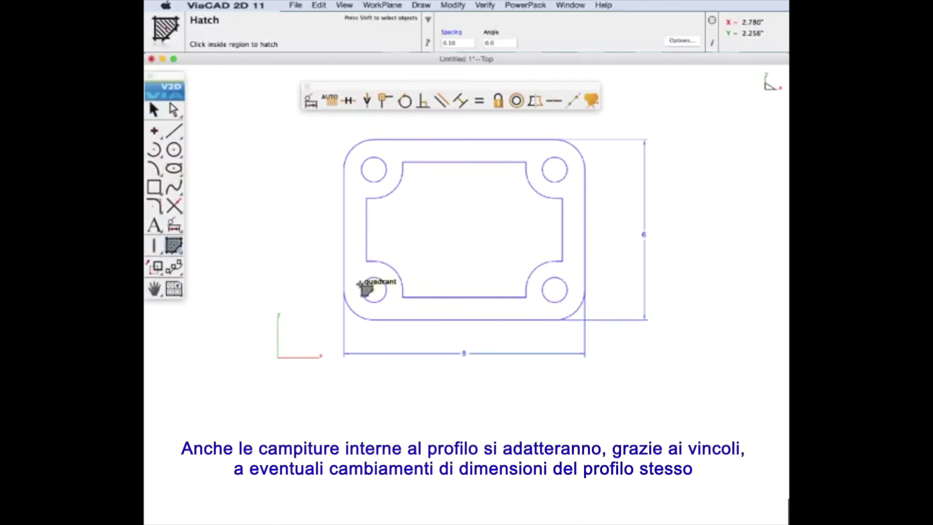
pyautogui.scroll(1, 345, 262)
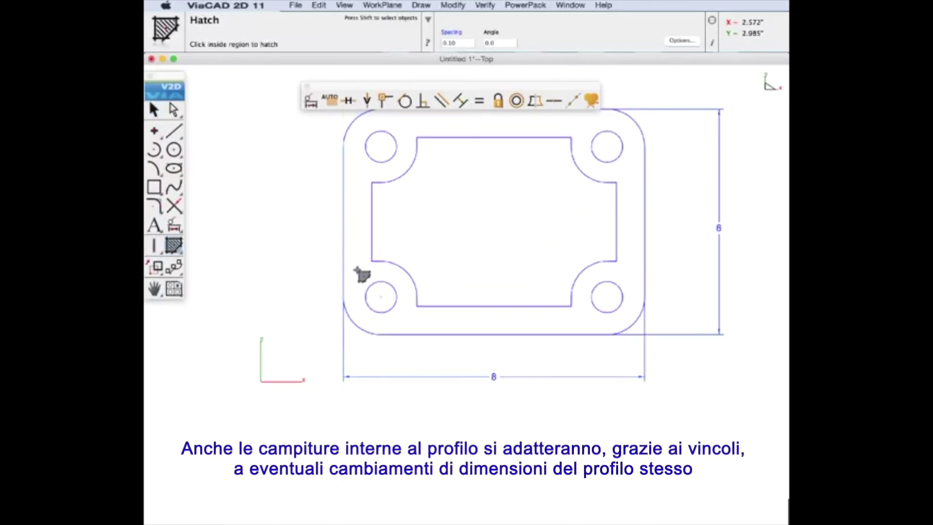
pyautogui.click(358, 272)
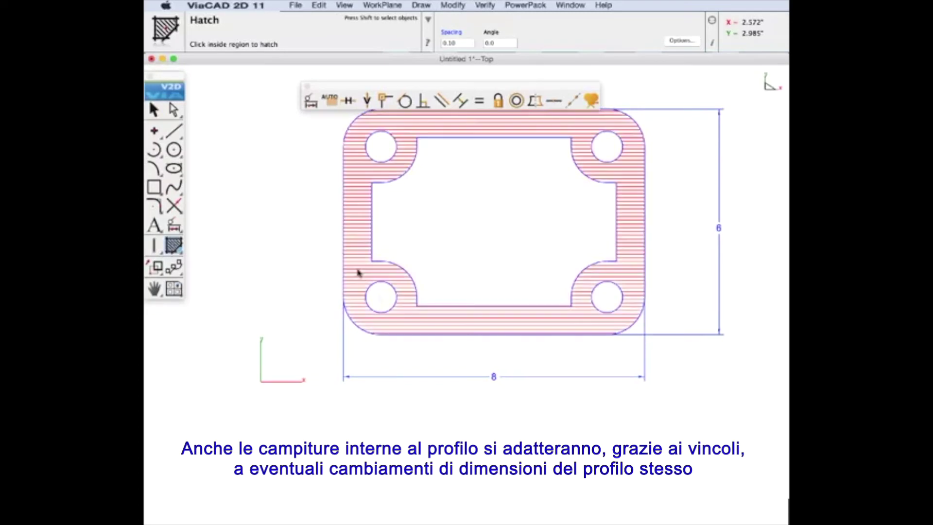
pyautogui.click(484, 43)
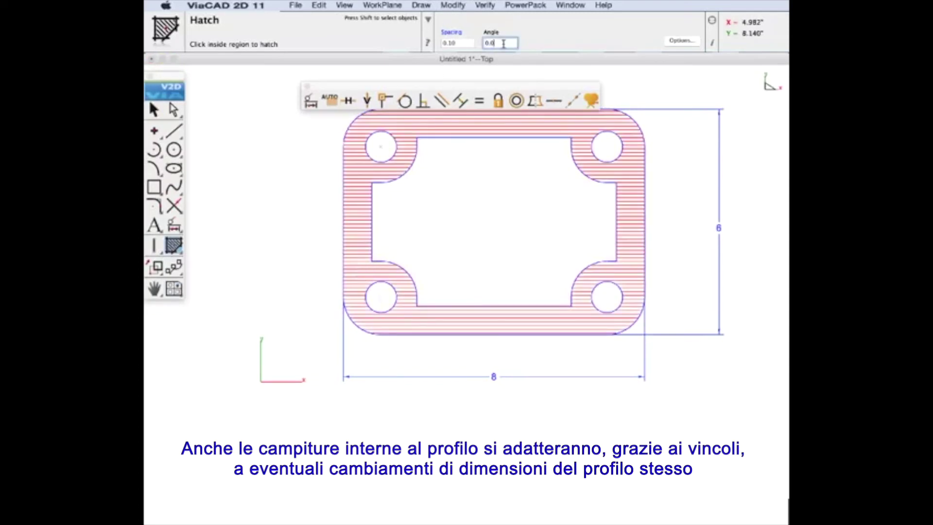
pyautogui.write('45')
pyautogui.press('Return')
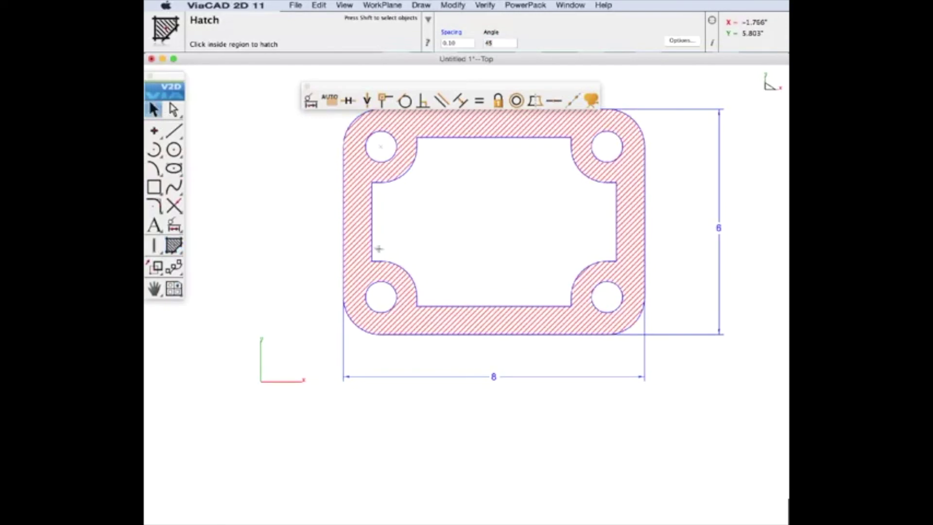
pyautogui.press('Escape')
# - Set the hatched plate's horizontal dimension to 10 inches
pyautogui.click(494, 377)
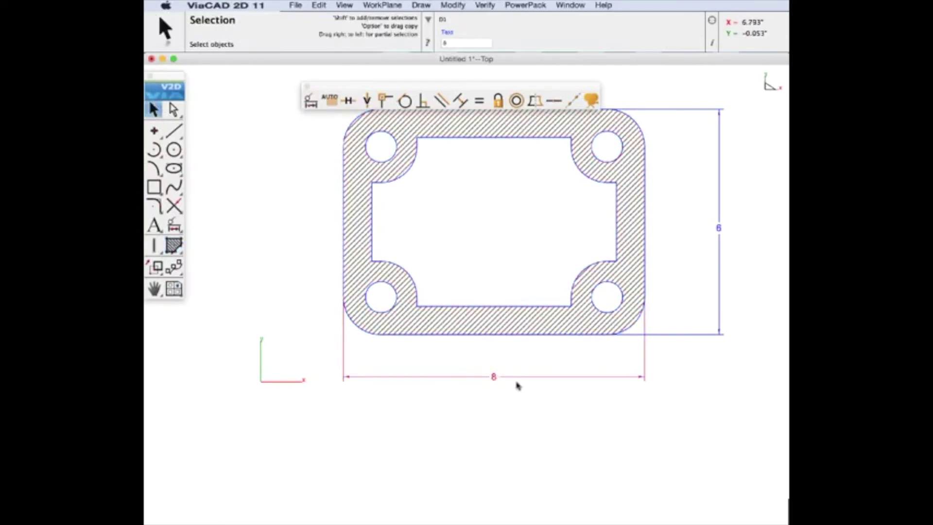
pyautogui.click(452, 45)
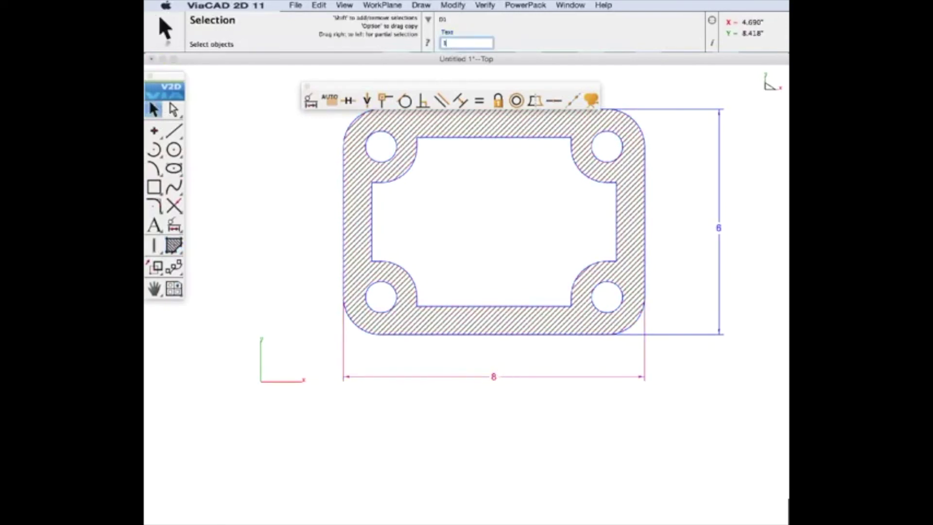
pyautogui.press('Return')
pyautogui.scroll(-2, 477, 235)
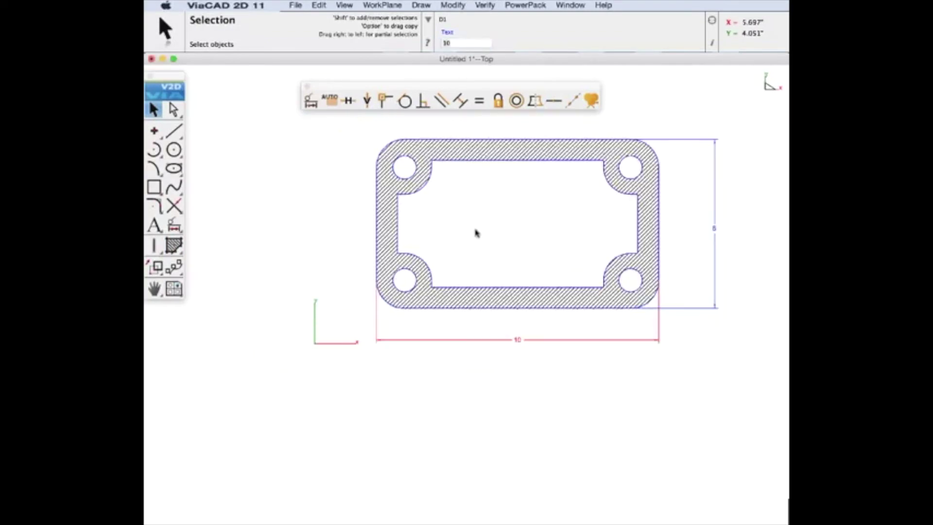
# - Set up a constraint animation with a start value of 8, an end value of 14 and 20 steps
pyautogui.click(590, 100)
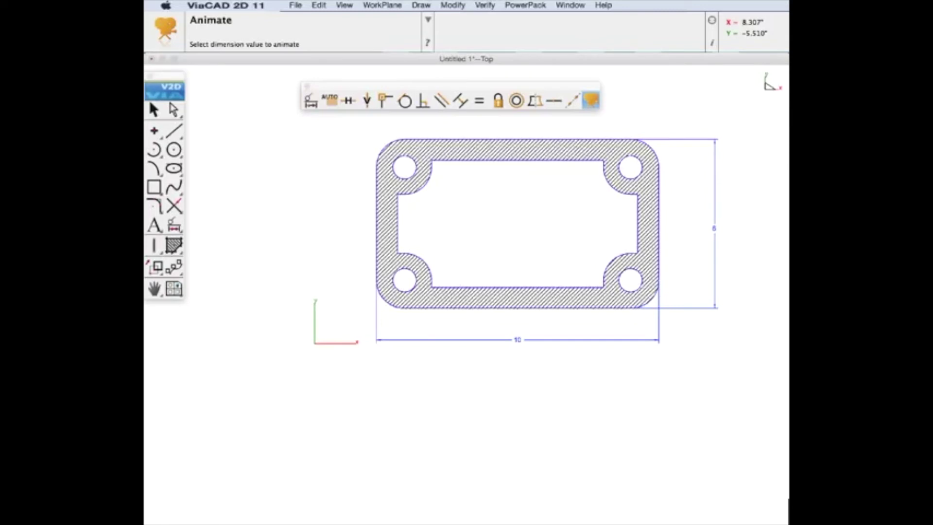
pyautogui.moveTo(587, 462); pyautogui.dragTo(560, 382)
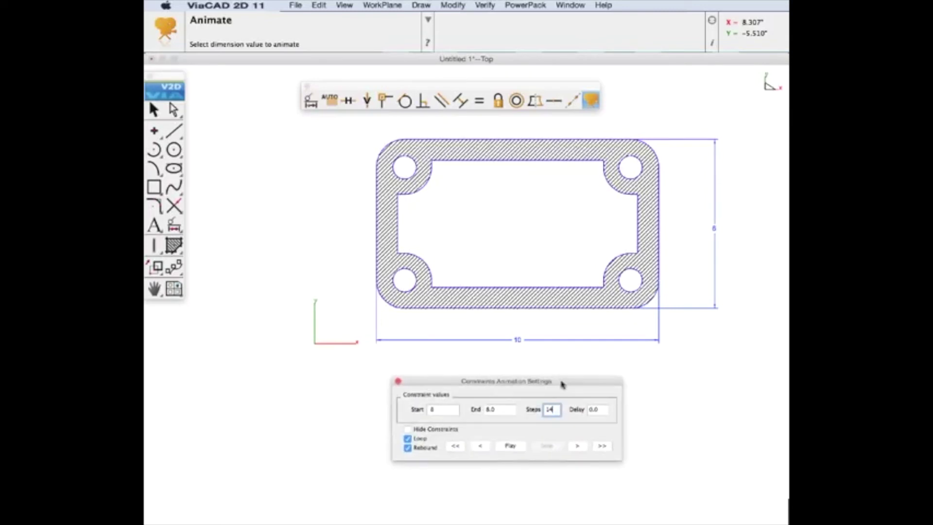
pyautogui.moveTo(444, 410); pyautogui.dragTo(416, 412)
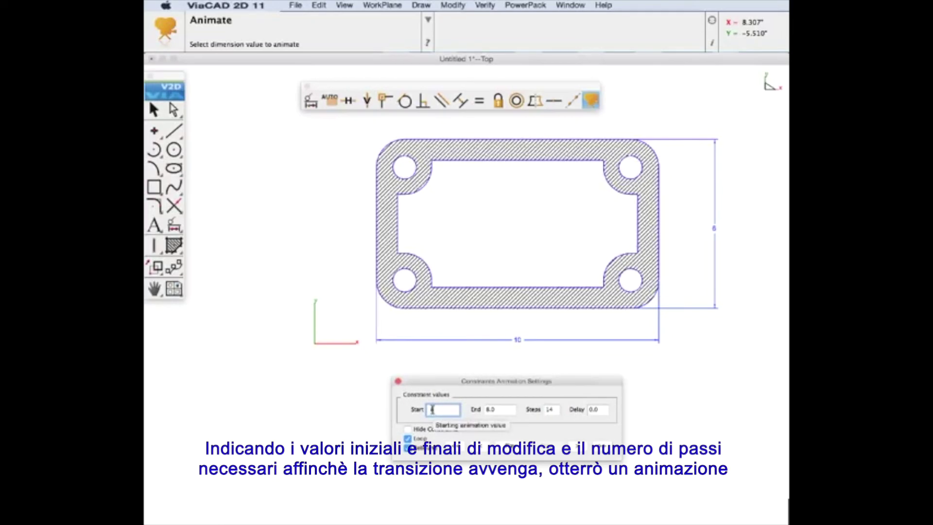
pyautogui.doubleClick(500, 409)
pyautogui.write('14')
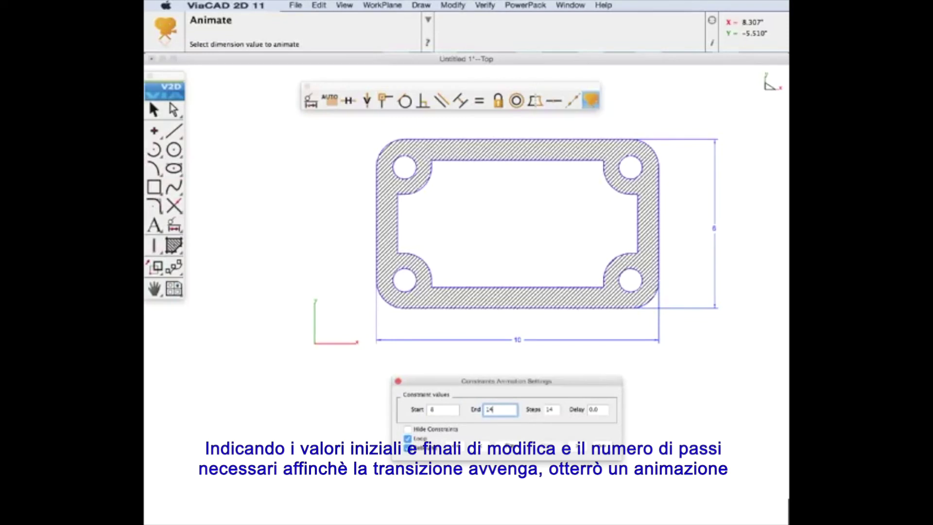
pyautogui.doubleClick(550, 410)
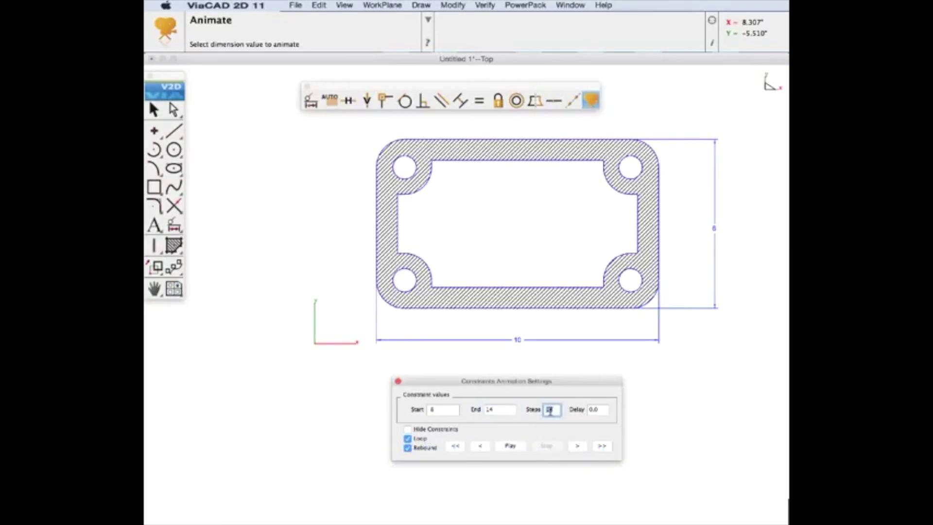
# - Play the constraint animation on the plate's horizontal dimension and stop it
pyautogui.click(509, 446)
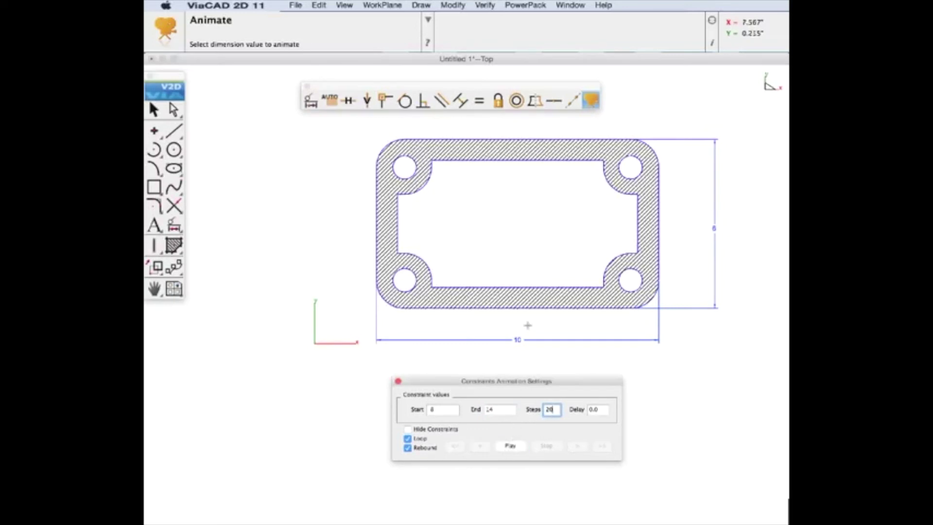
pyautogui.click(524, 338)
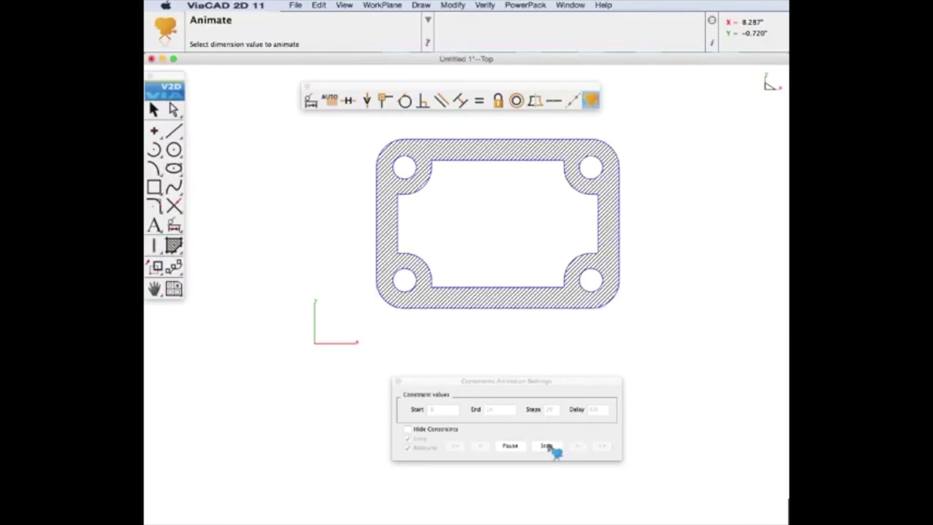
pyautogui.click(546, 445)
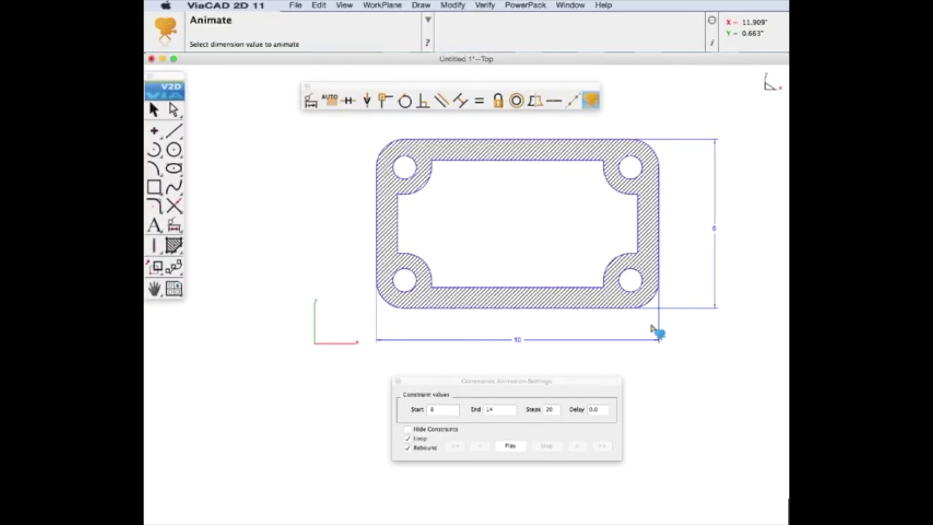
# - Link the plate's height to its length by setting the equation of variable D2 to D1 * 3/4
pyautogui.moveTo(691, 306); pyautogui.dragTo(538, 308)
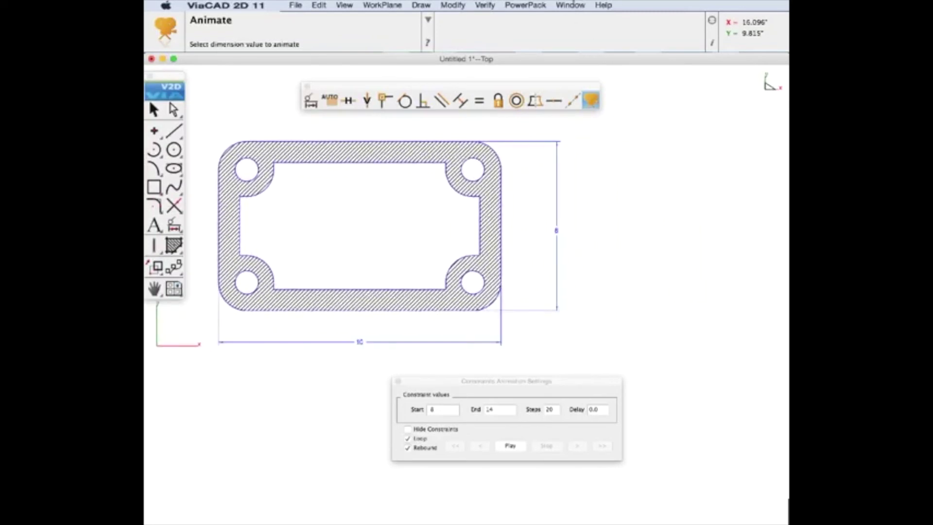
pyautogui.click(571, 5)
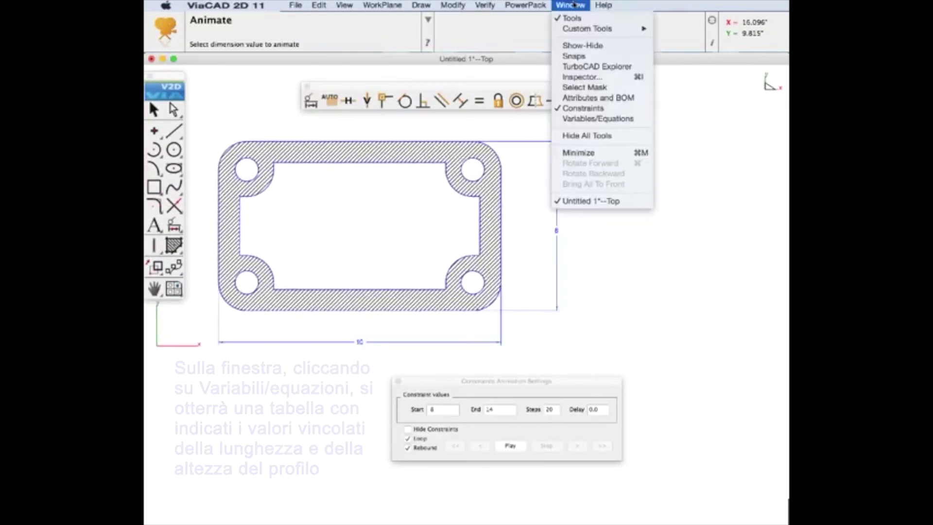
pyautogui.click(596, 120)
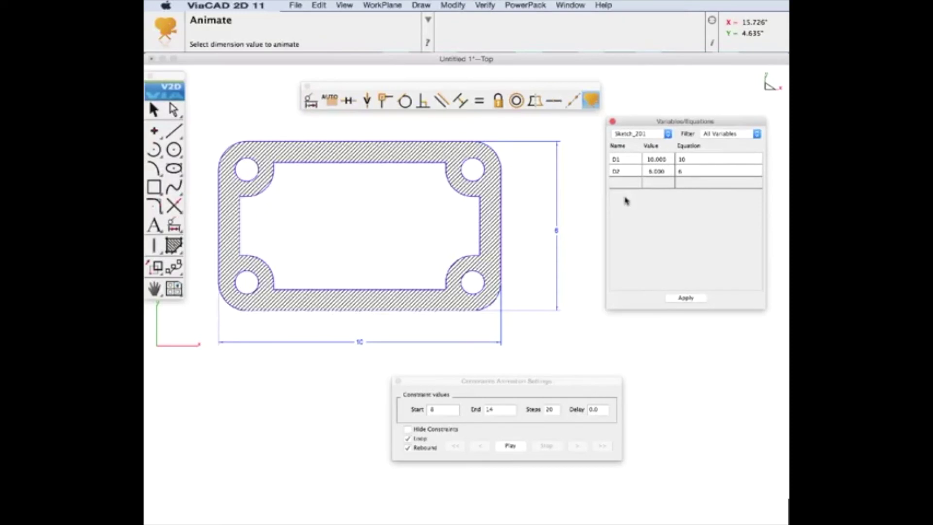
pyautogui.click(695, 173)
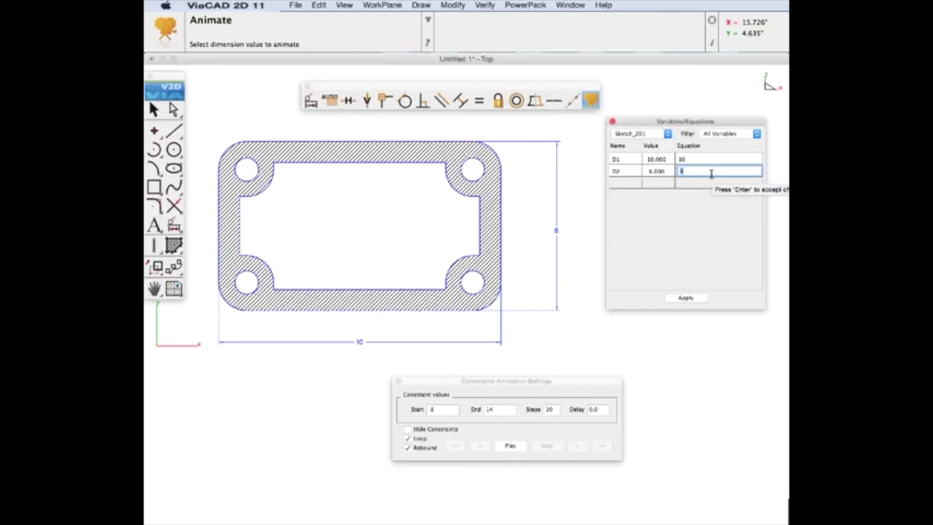
pyautogui.write('D1 * 3/4')
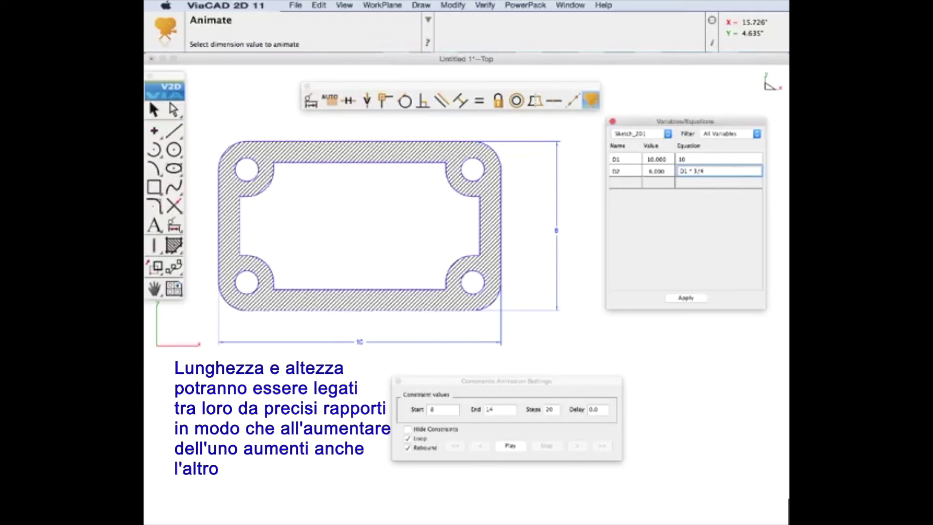
pyautogui.click(686, 297)
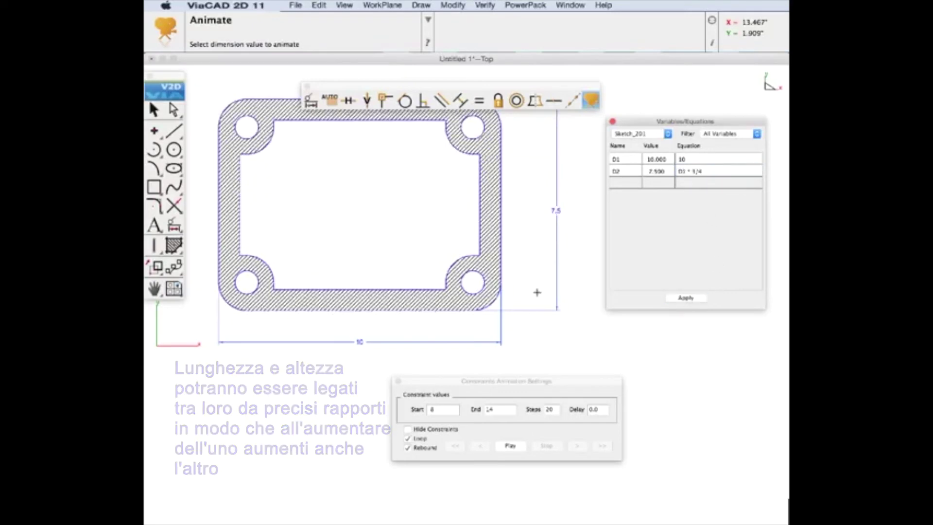
# - Run and stop the animation of the plate with linked dimensions, closing the variables table and leaving the Animate command
pyautogui.moveTo(575, 381); pyautogui.dragTo(488, 383)
pyautogui.click(509, 445)
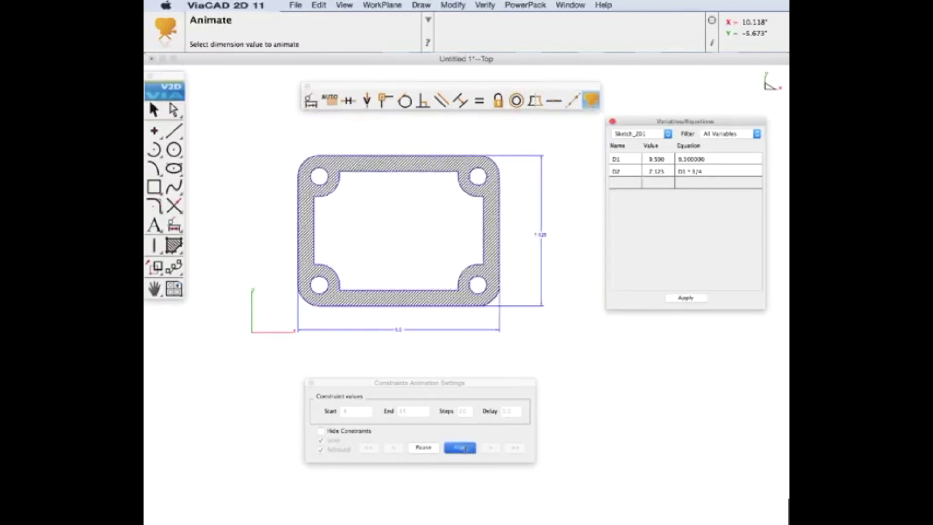
pyautogui.click(459, 447)
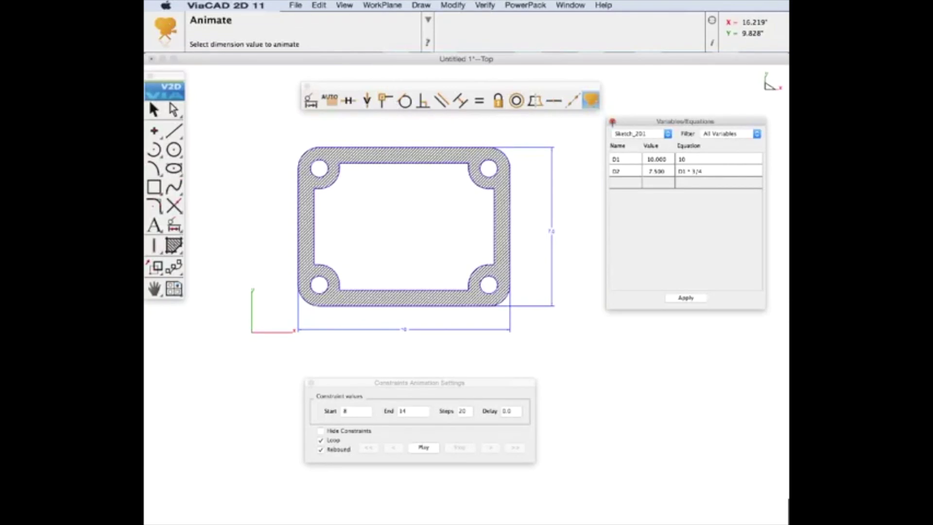
pyautogui.click(613, 121)
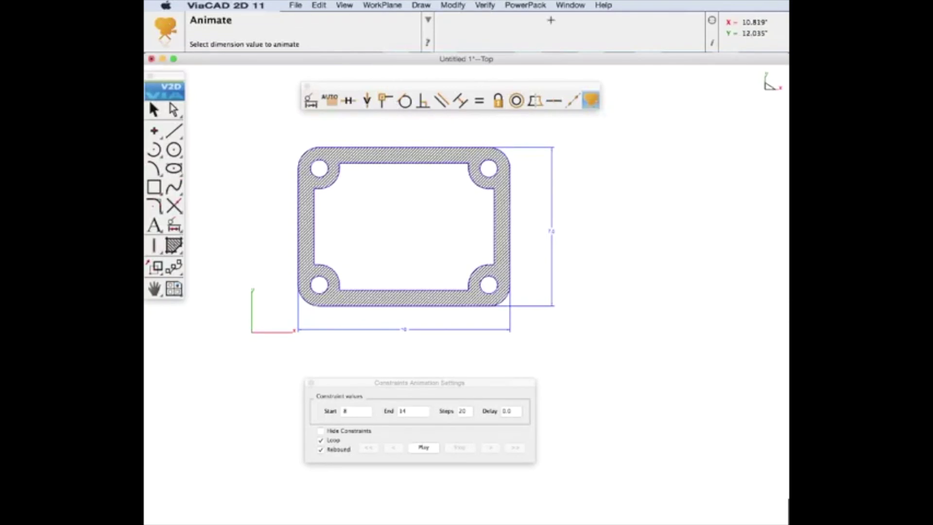
pyautogui.click(154, 110)
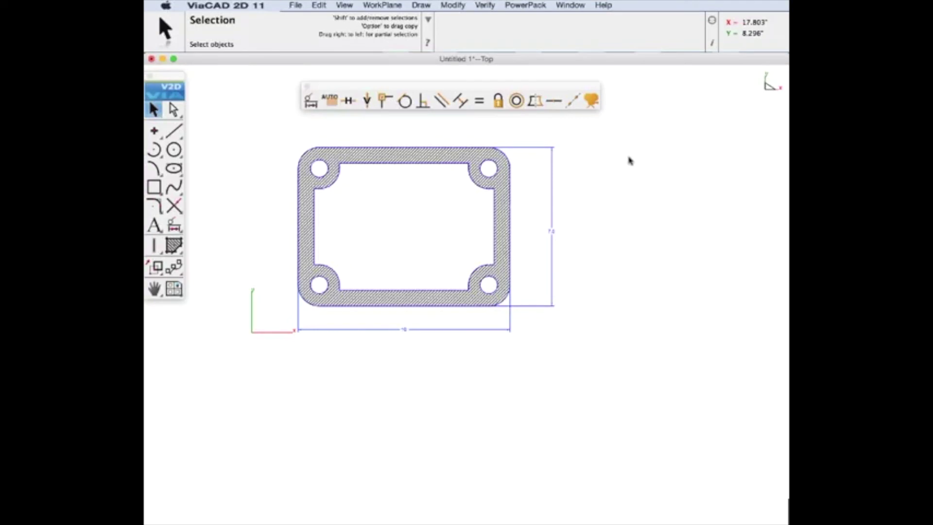
# - Apply the Area 2D attribute data set to the plate's hatch
pyautogui.click(570, 5)
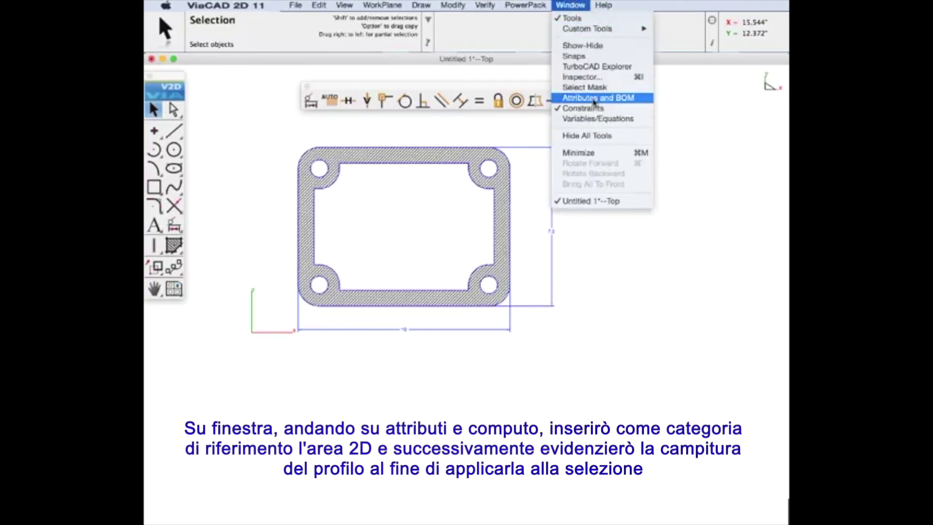
pyautogui.click(593, 99)
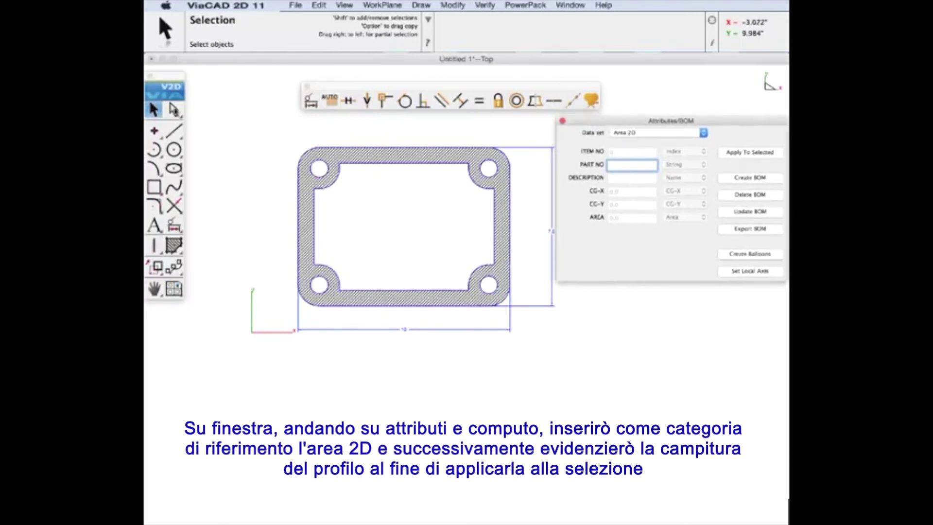
pyautogui.click(364, 154)
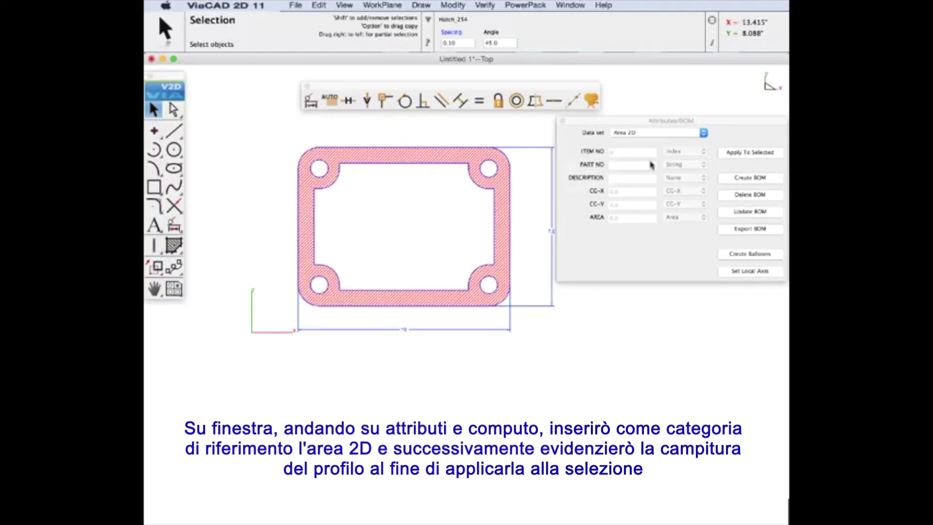
pyautogui.click(739, 154)
# - Create an Area 2D BOM table with font size 12 below the plate and close the attribute settings
pyautogui.click(750, 178)
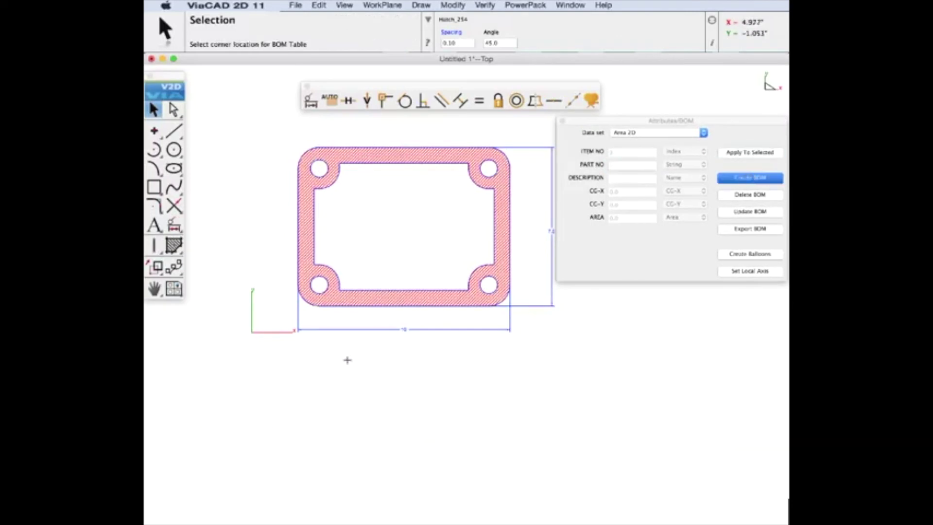
pyautogui.click(325, 369)
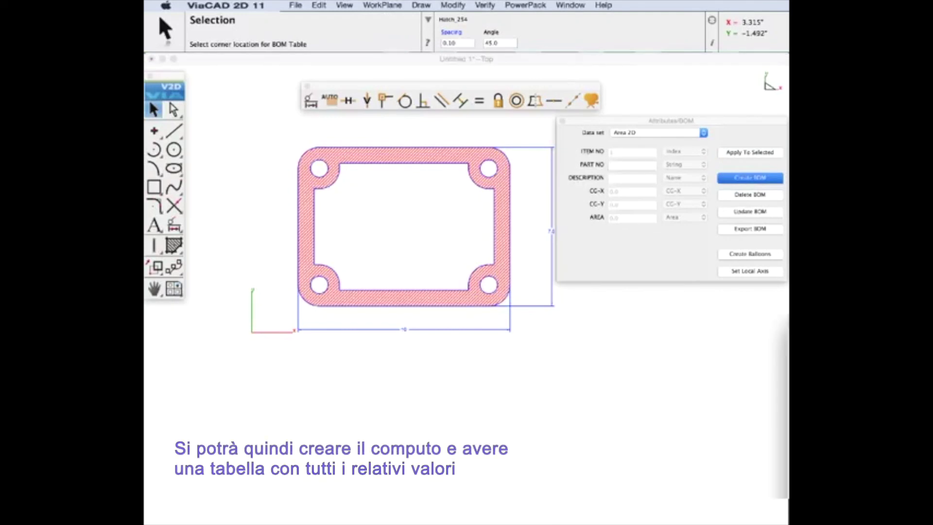
pyautogui.click(626, 335)
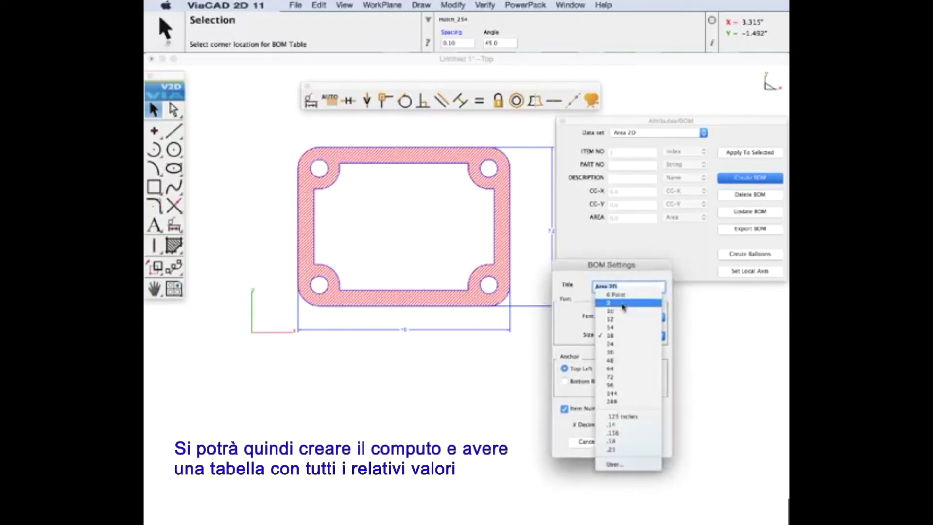
pyautogui.click(618, 319)
pyautogui.click(633, 441)
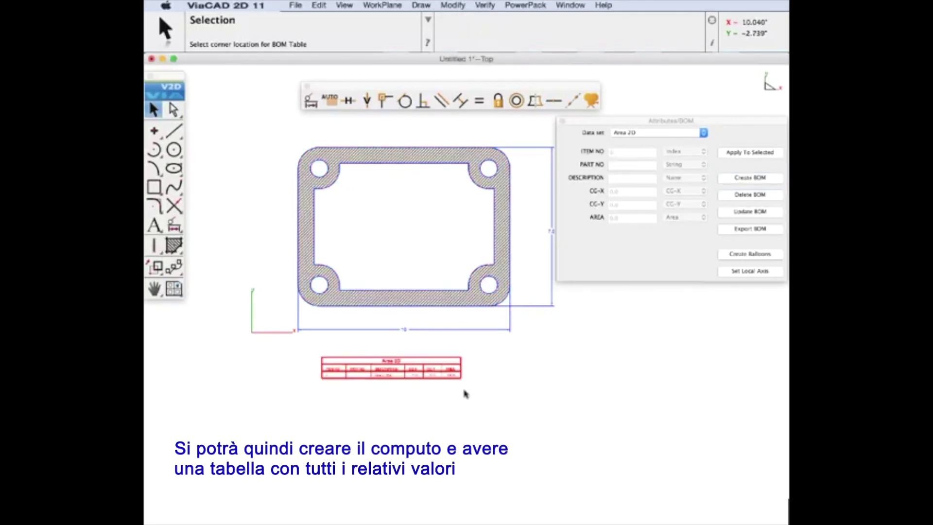
pyautogui.scroll(2, 408, 379)
pyautogui.moveTo(541, 353)
pyautogui.mouseDown(button='middle')
pyautogui.moveTo(537, 389)
pyautogui.moveTo(526, 392)
pyautogui.moveTo(550, 386)
pyautogui.mouseUp(button='middle')
pyautogui.scroll(1, 527, 392)
pyautogui.click(561, 120)
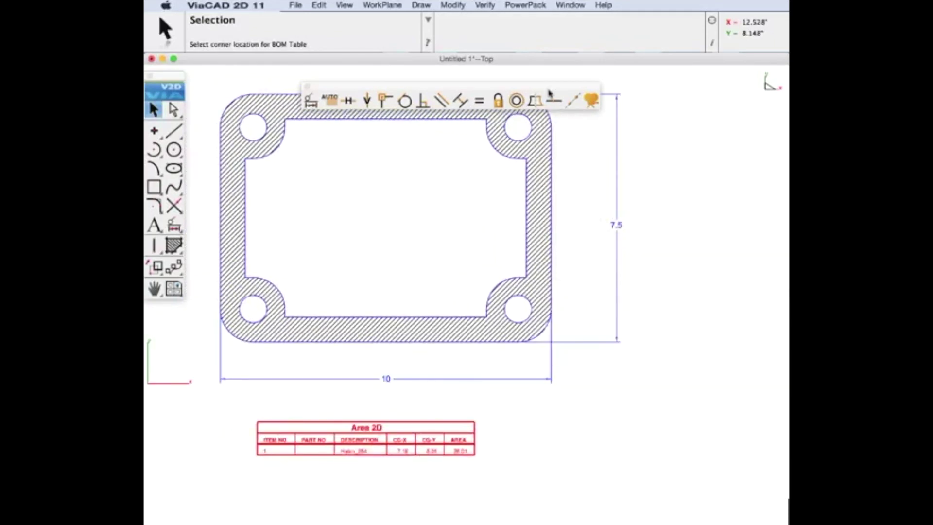
# - Animate the horizontal dimension from 8 to 14 in 20 steps alongside the BOM table, and stop the playback
pyautogui.click(575, 77)
pyautogui.moveTo(420, 389); pyautogui.dragTo(622, 401)
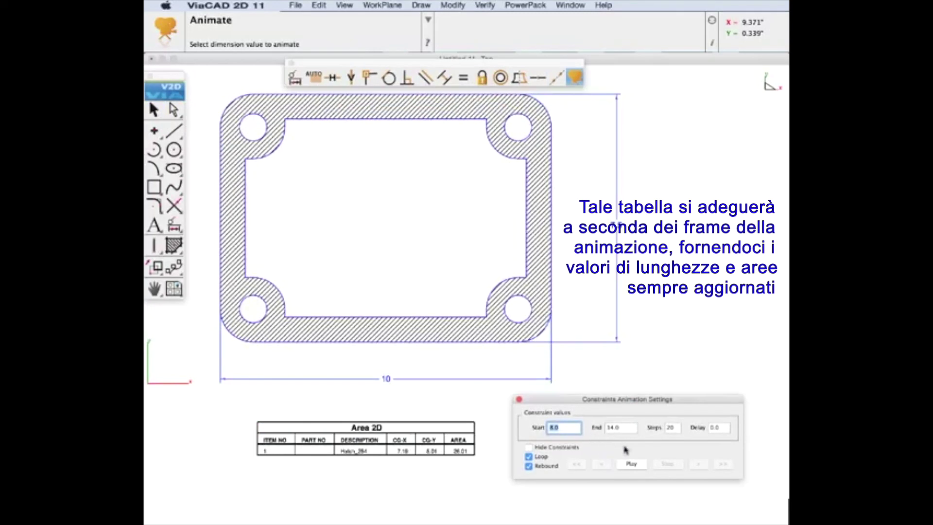
pyautogui.click(387, 379)
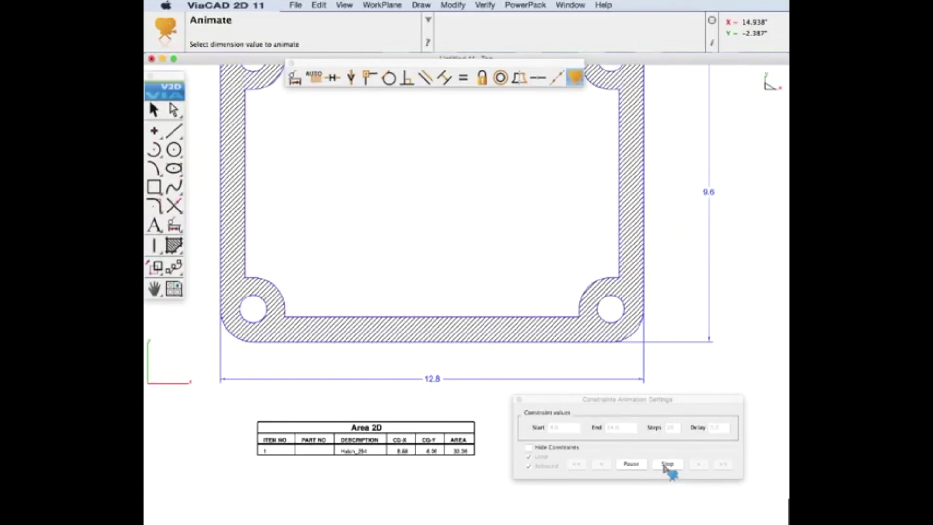
pyautogui.click(667, 464)
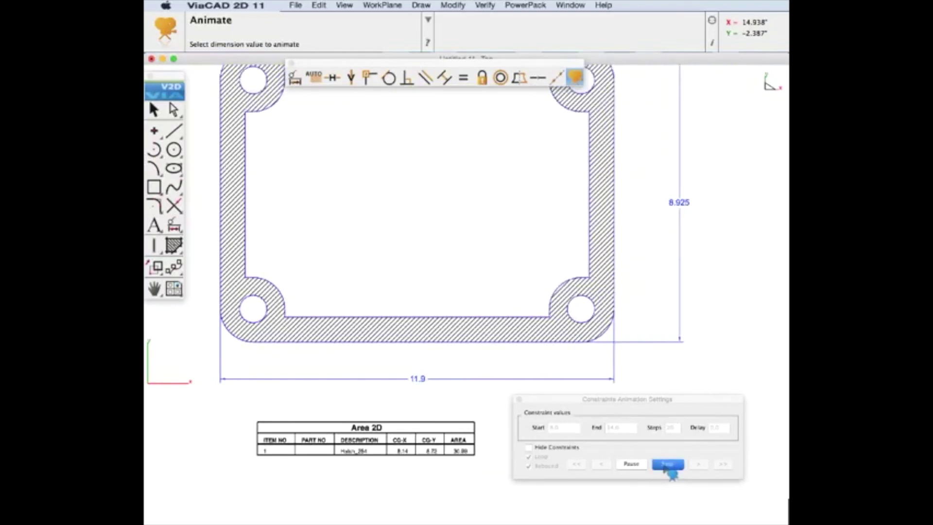